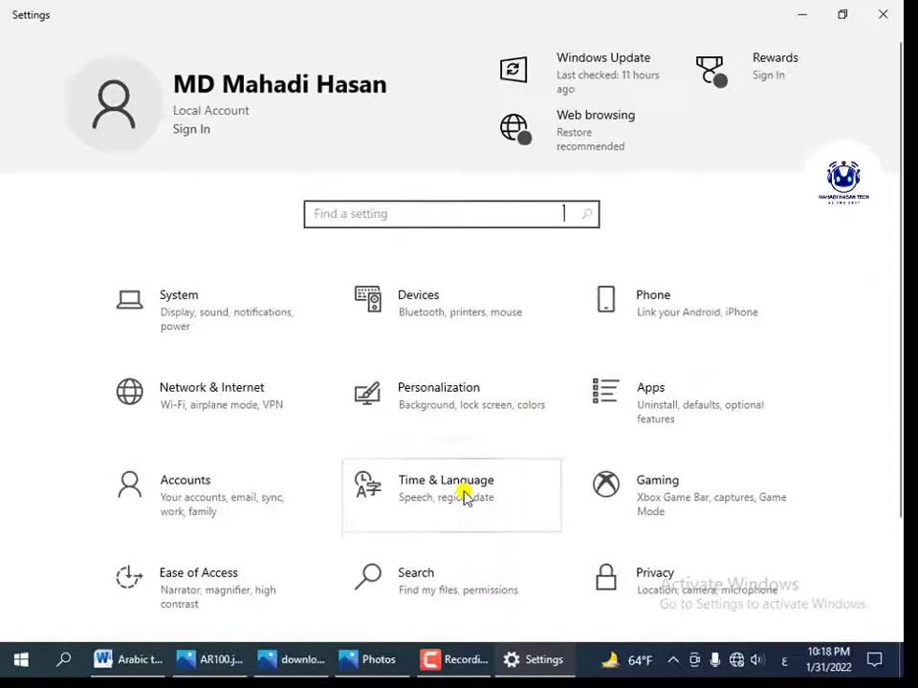
- Open the Language page of the Time & Language settings and remove Arabic (Saudi Arabia) from the preferred languages
left_click(462, 494)
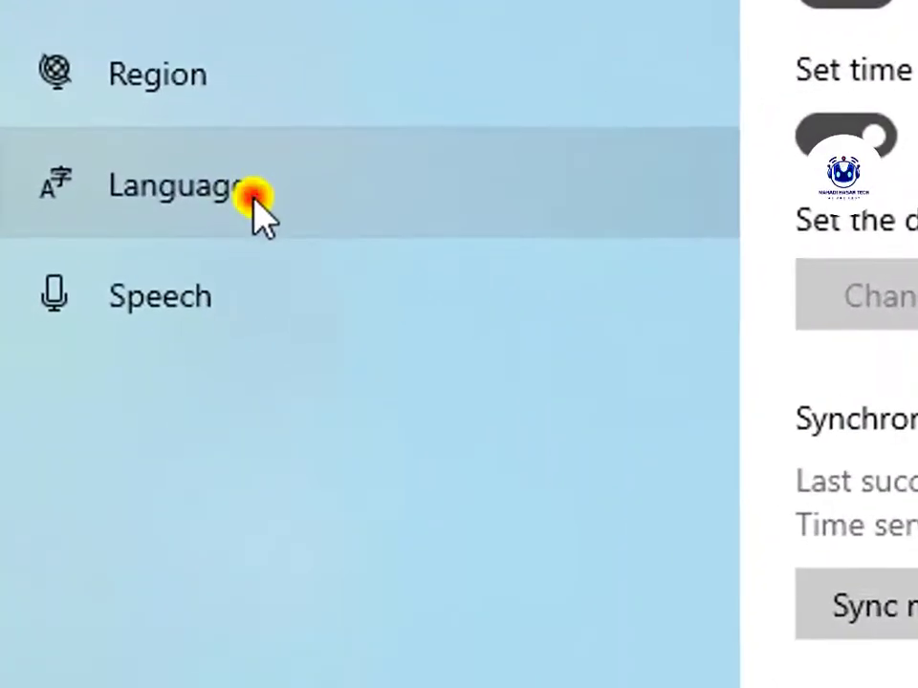
left_click(254, 198)
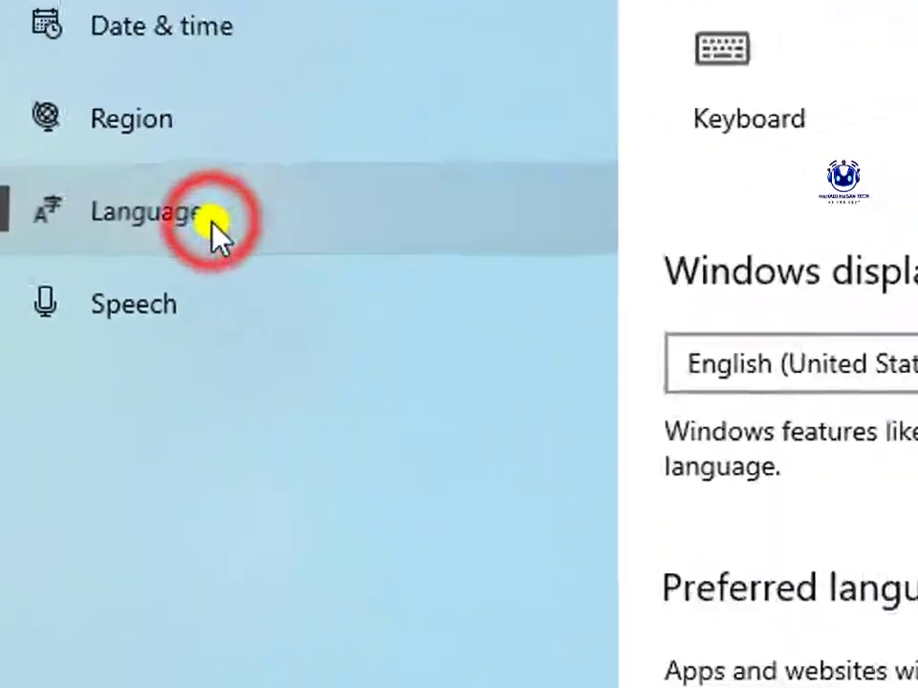
scroll(513, 349, "down", 2)
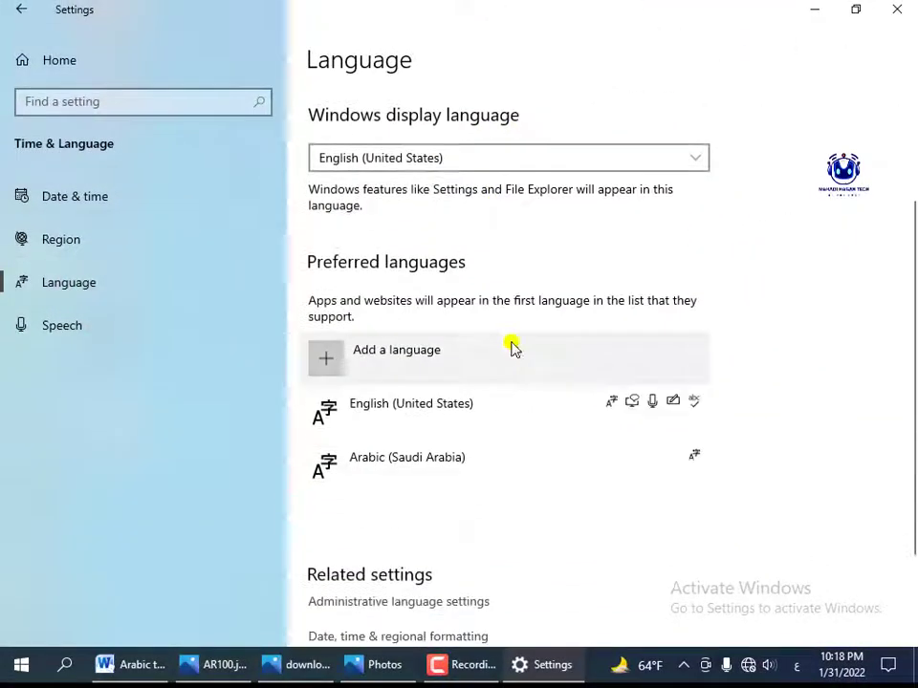
scroll(513, 349, "down", 2)
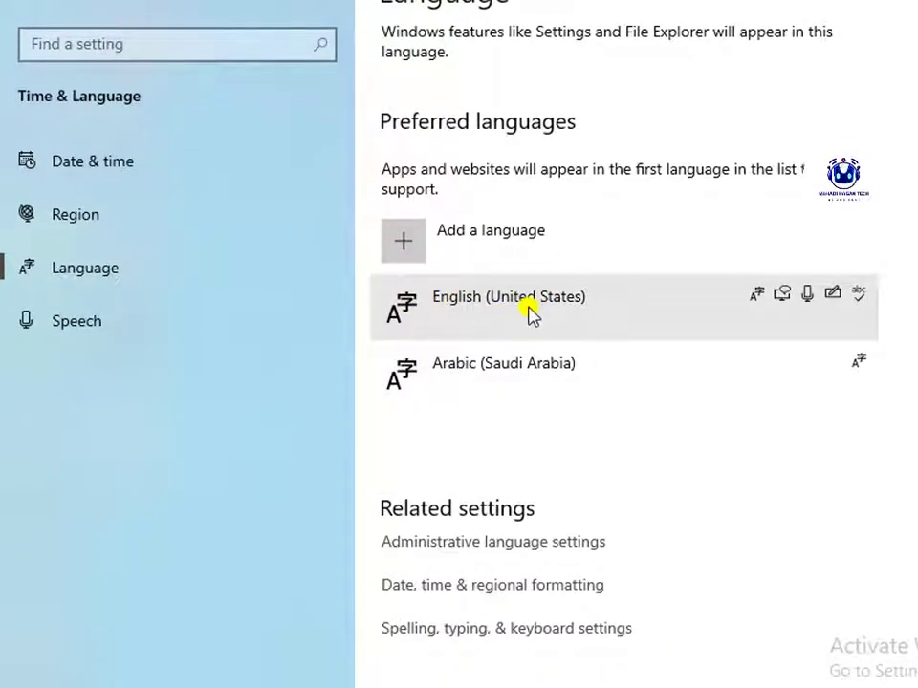
left_click(660, 396)
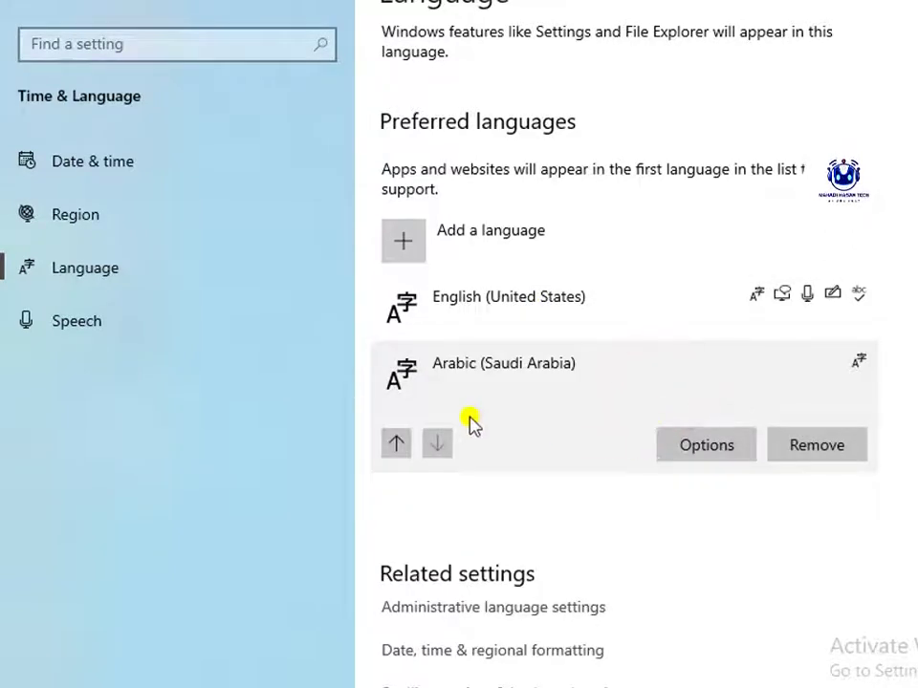
left_click(800, 458)
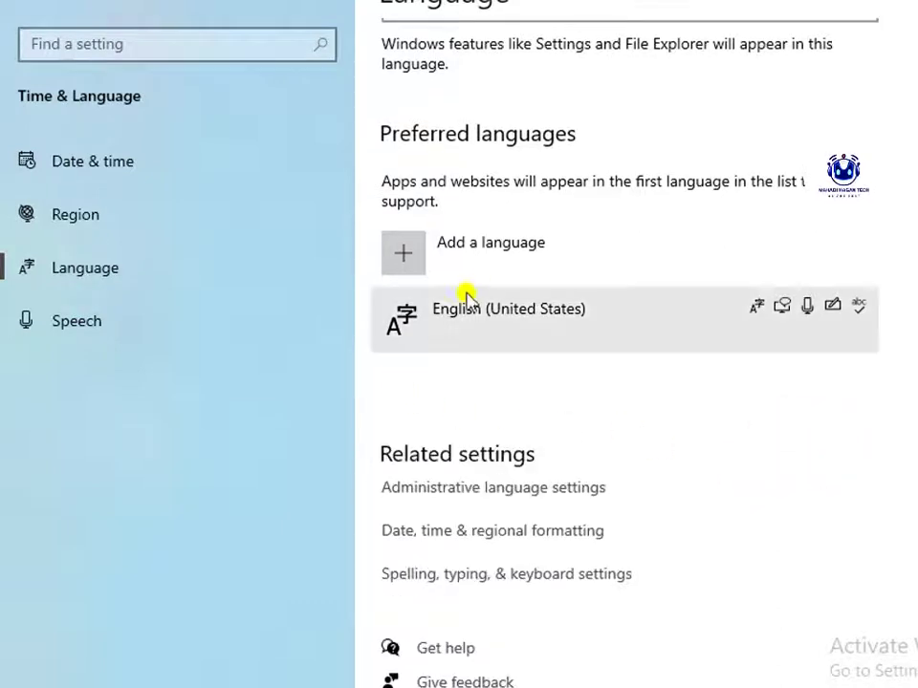
- Add Arabic (Saudi Arabia) to the preferred languages and install it
scroll(581, 334, "up", 2)
scroll(569, 389, "down", 1)
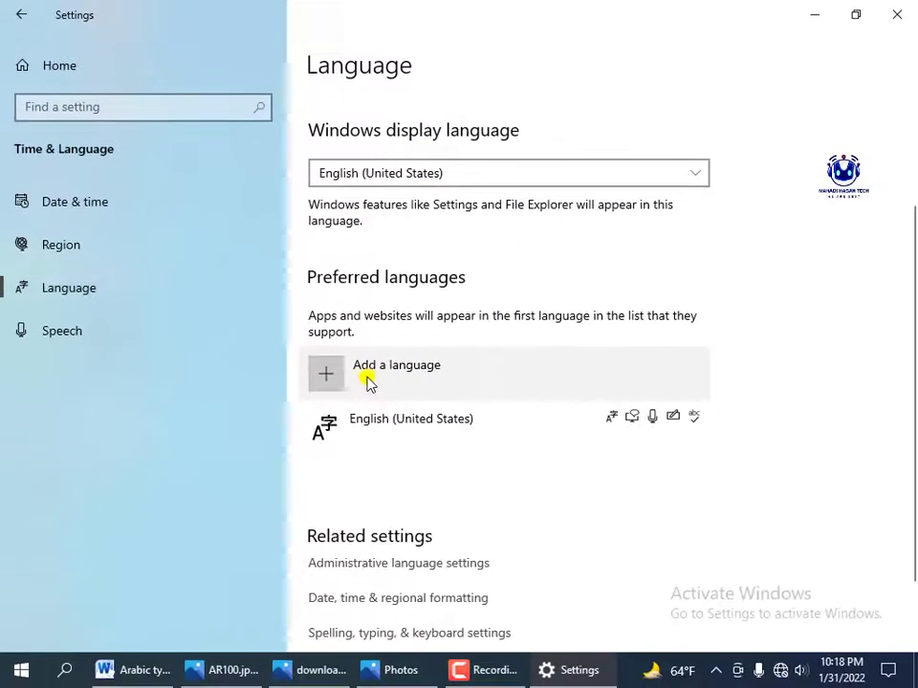
left_click(350, 379)
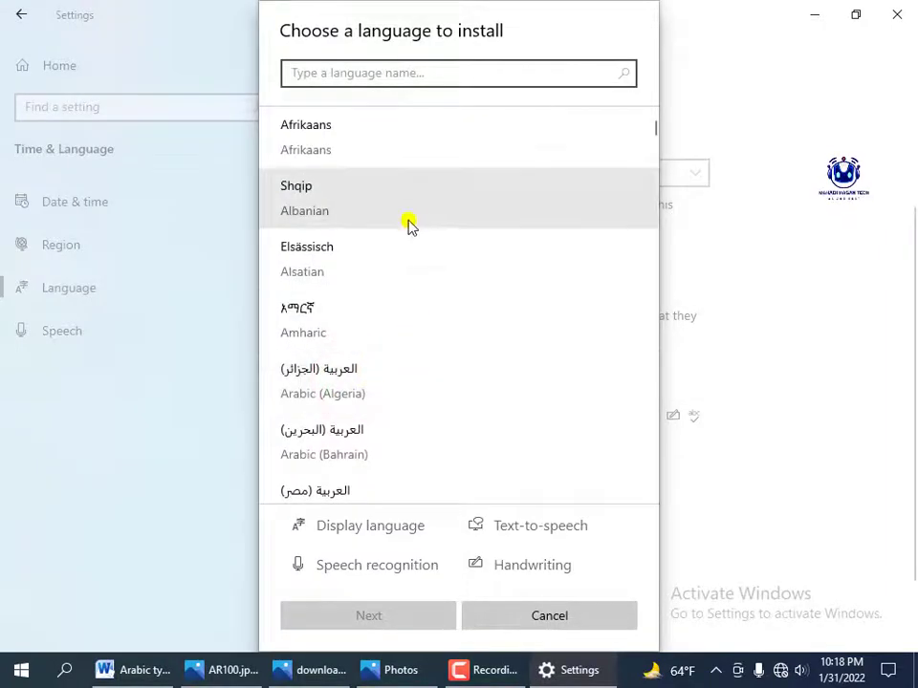
scroll(408, 220, "down", 3)
scroll(462, 397, "down", 3)
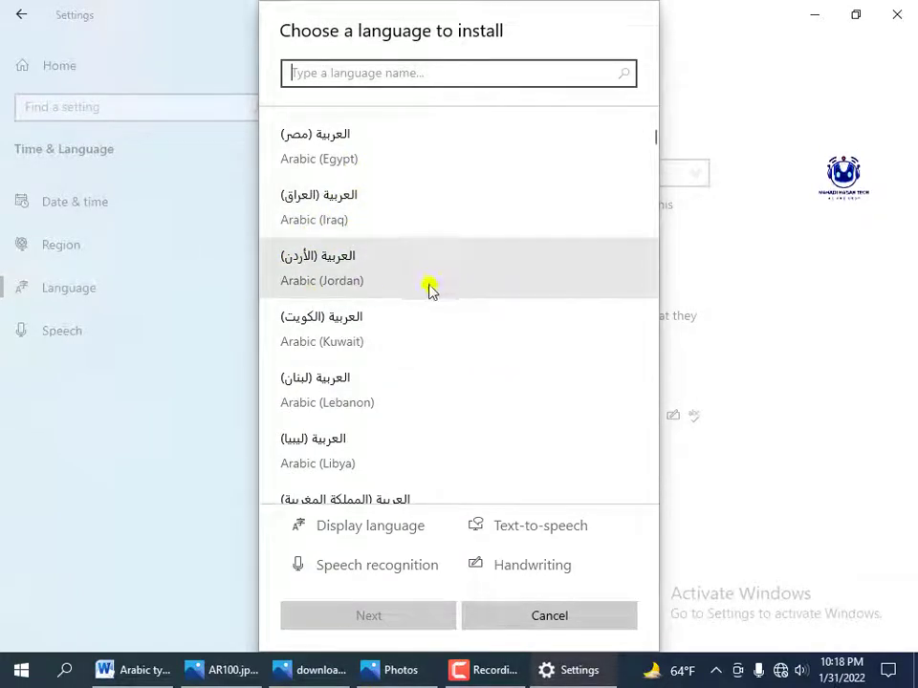
scroll(374, 372, "down", 1)
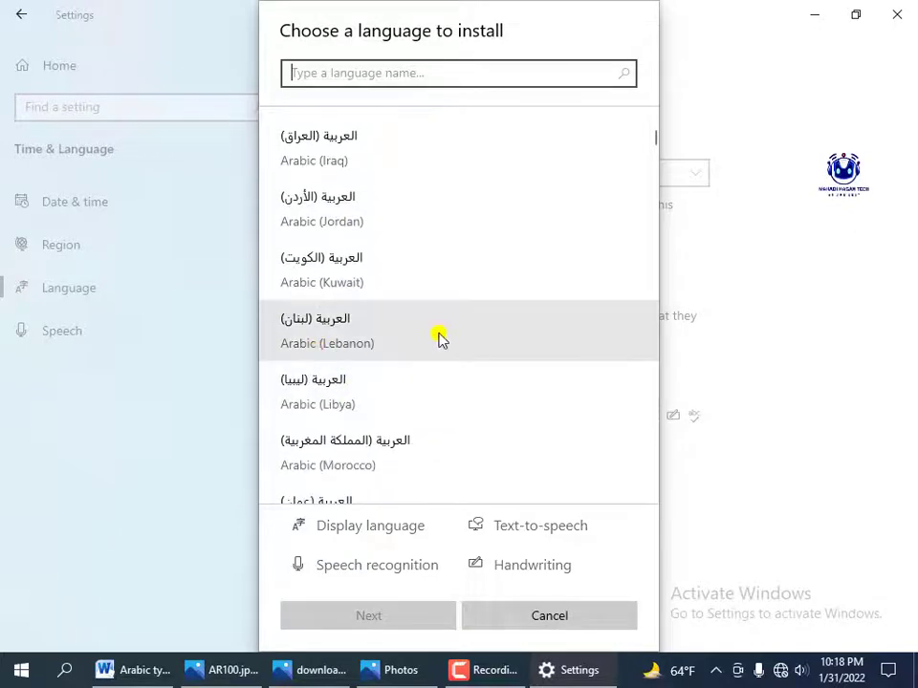
scroll(450, 344, "down", 1)
scroll(411, 394, "down", 2)
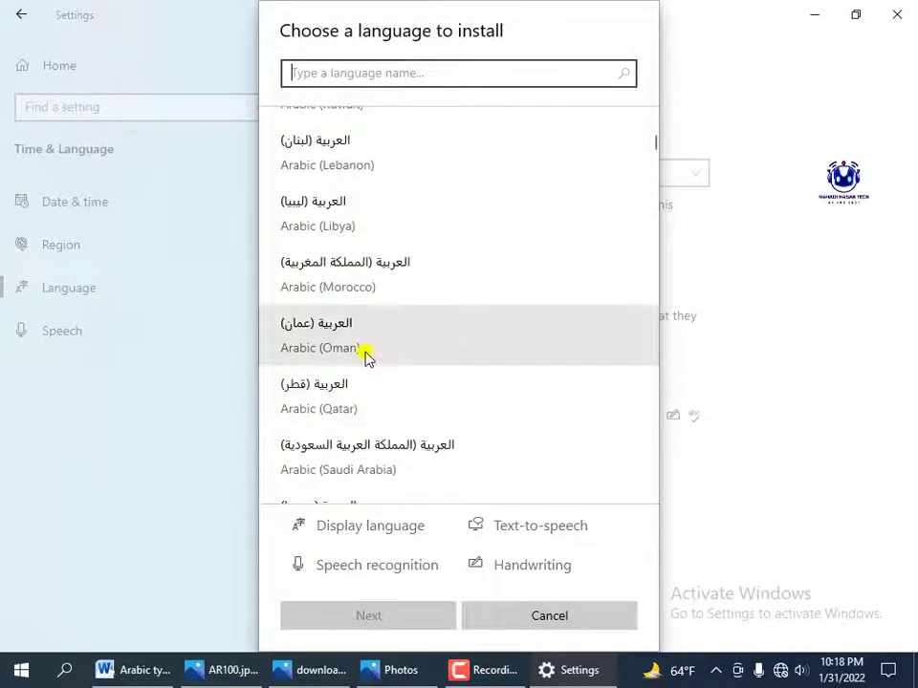
scroll(421, 392, "down", 2)
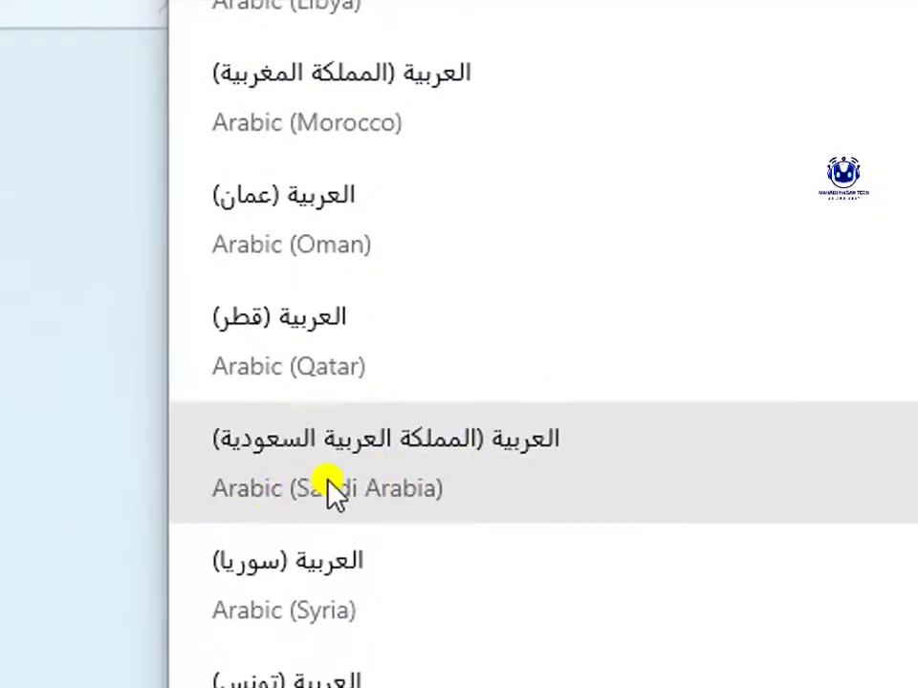
left_click(484, 492)
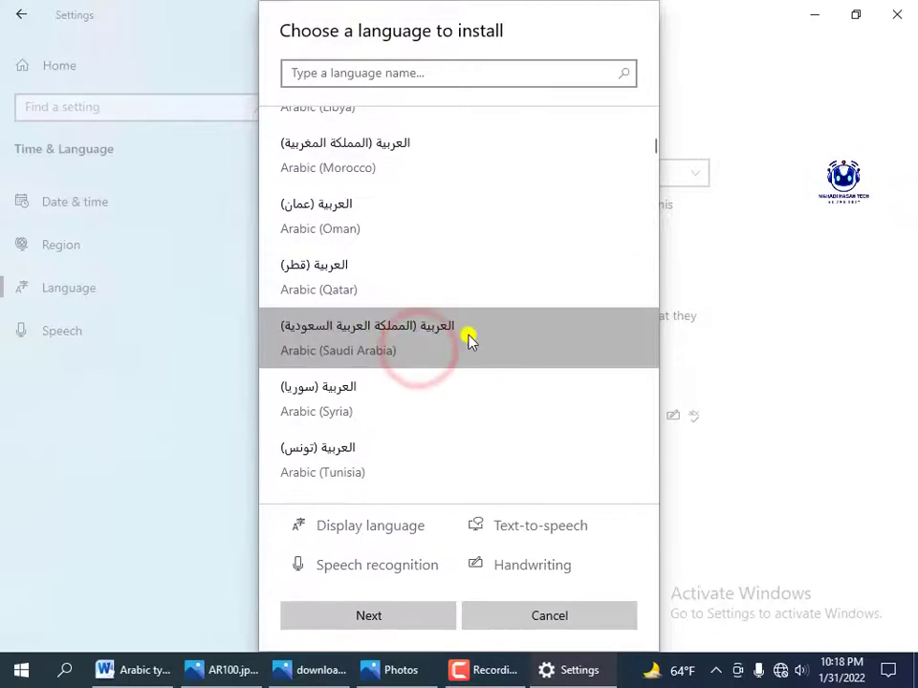
left_click(369, 617)
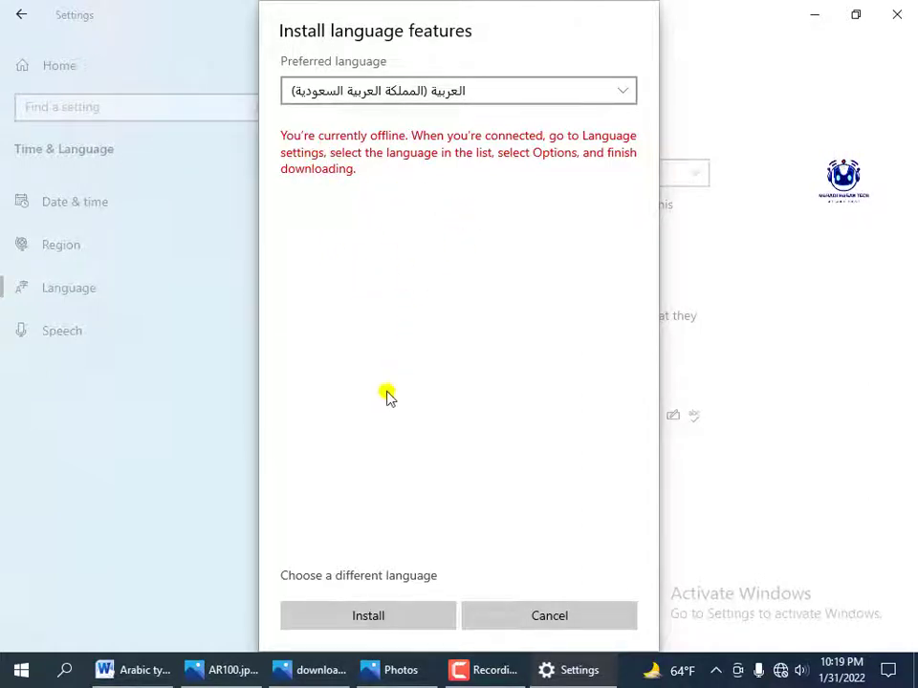
left_click(369, 616)
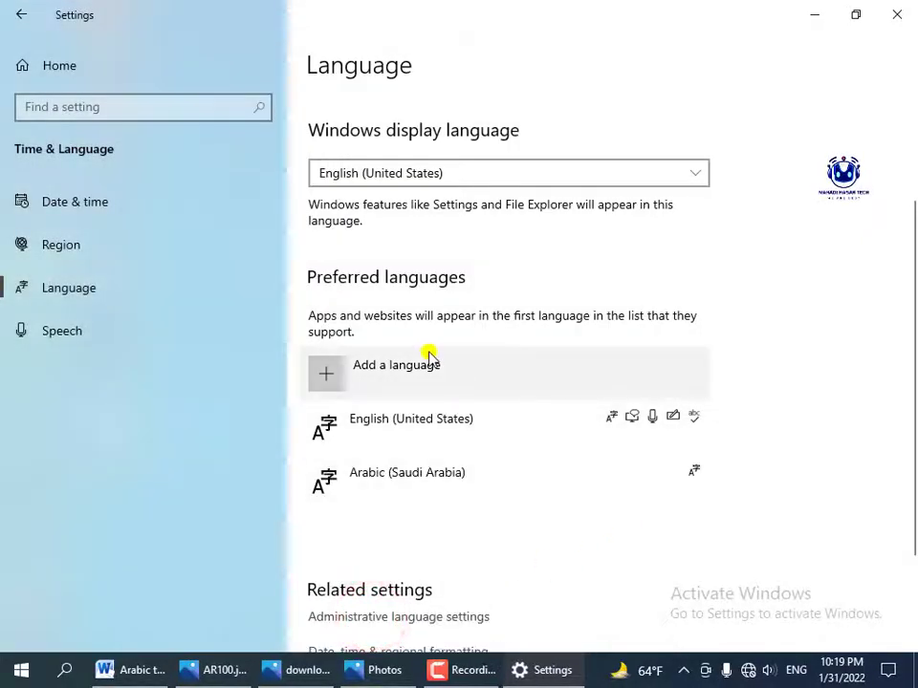
- Display the input languages and keyboards available for switching
scroll(421, 360, "down", 3)
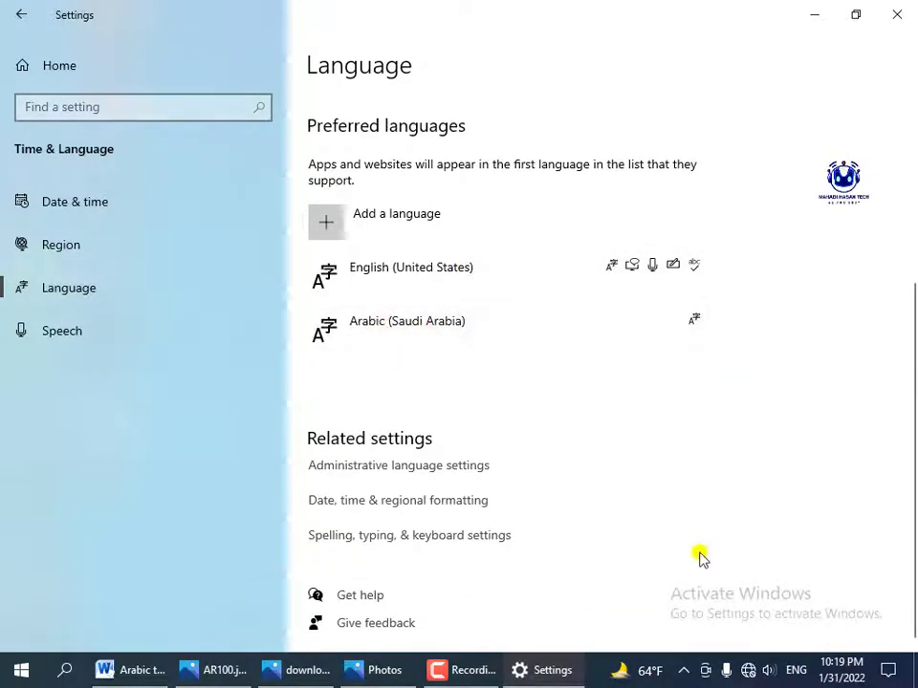
left_click(795, 669)
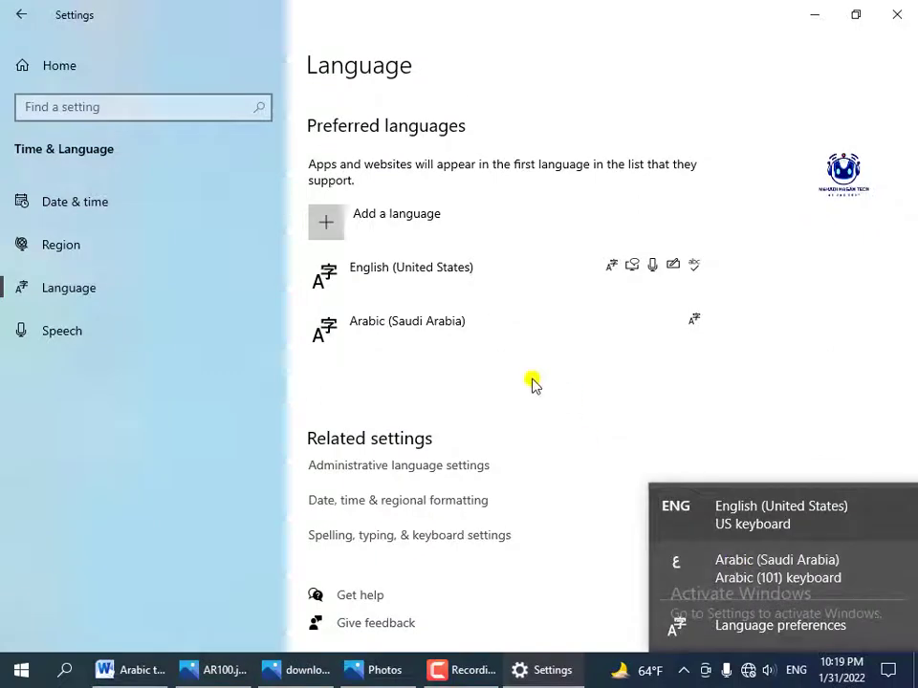
left_click(364, 213)
- Install Bangla (Bangladesh) as another preferred language and check the available input languages
left_click(338, 212)
scroll(417, 303, "down", 10)
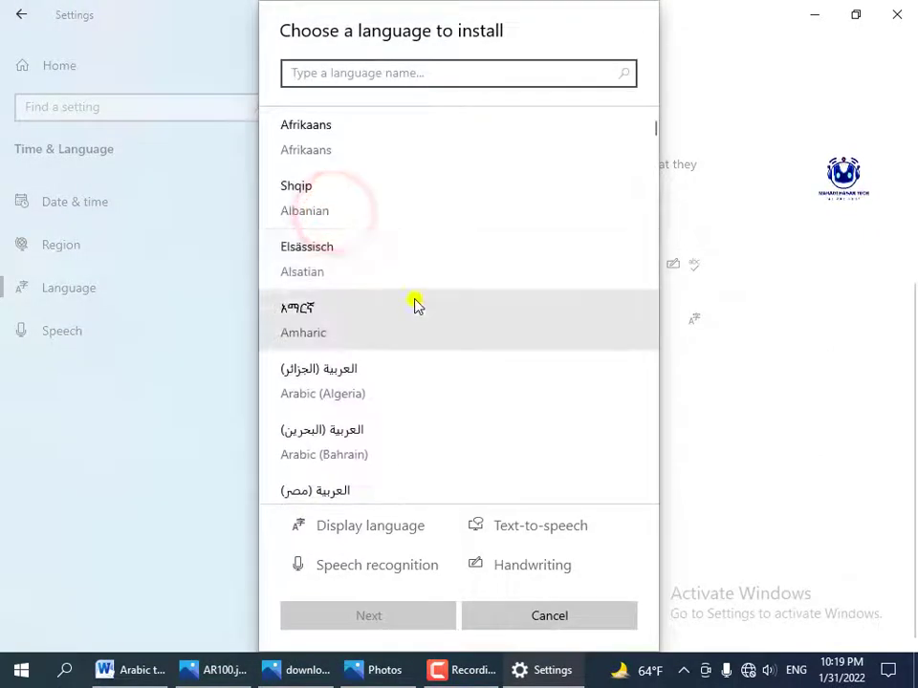
scroll(420, 325, "down", 5)
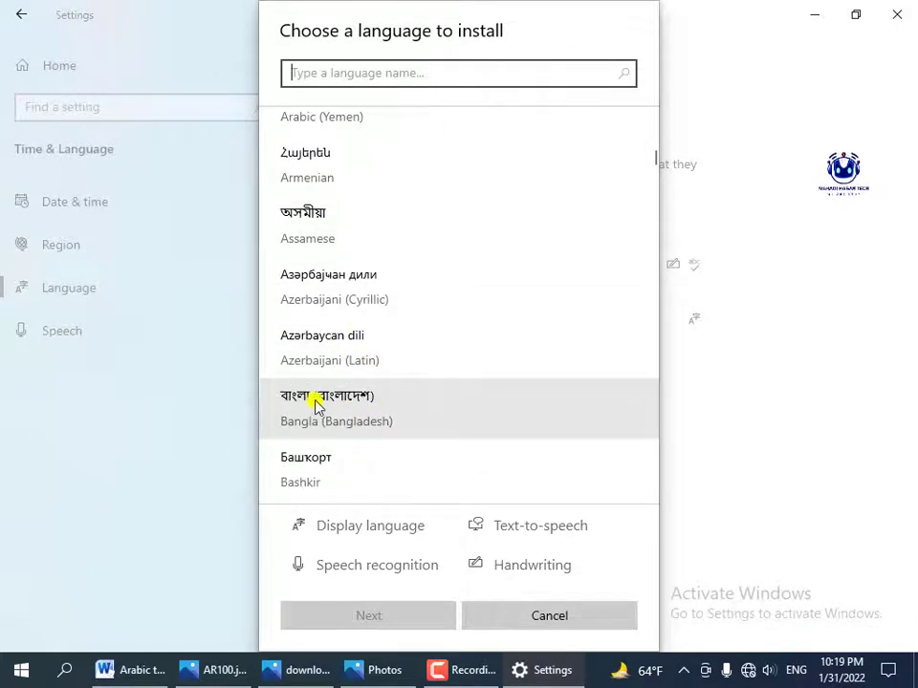
left_click(364, 402)
left_click(369, 611)
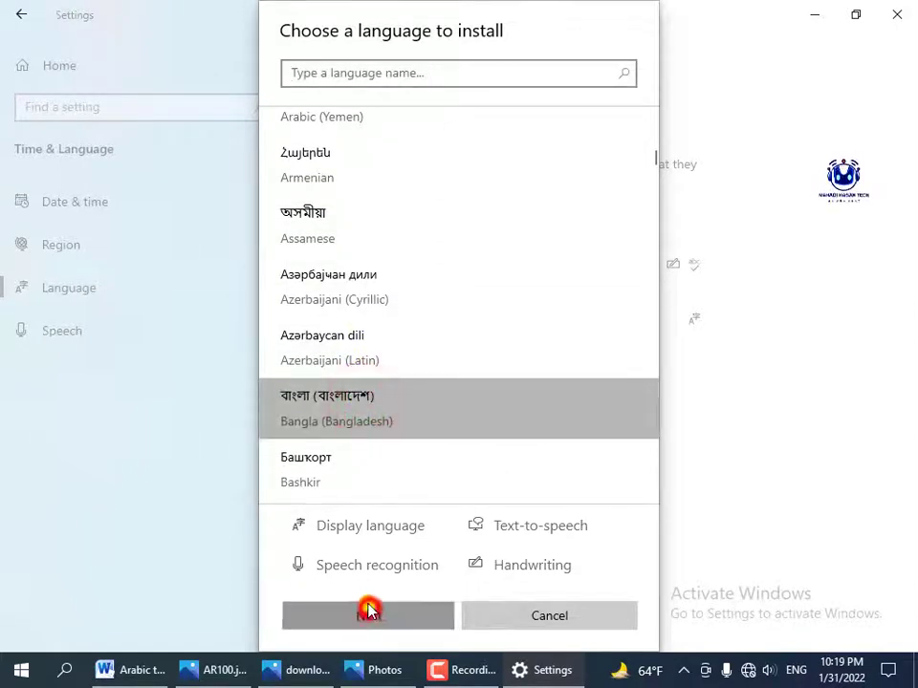
left_click(373, 618)
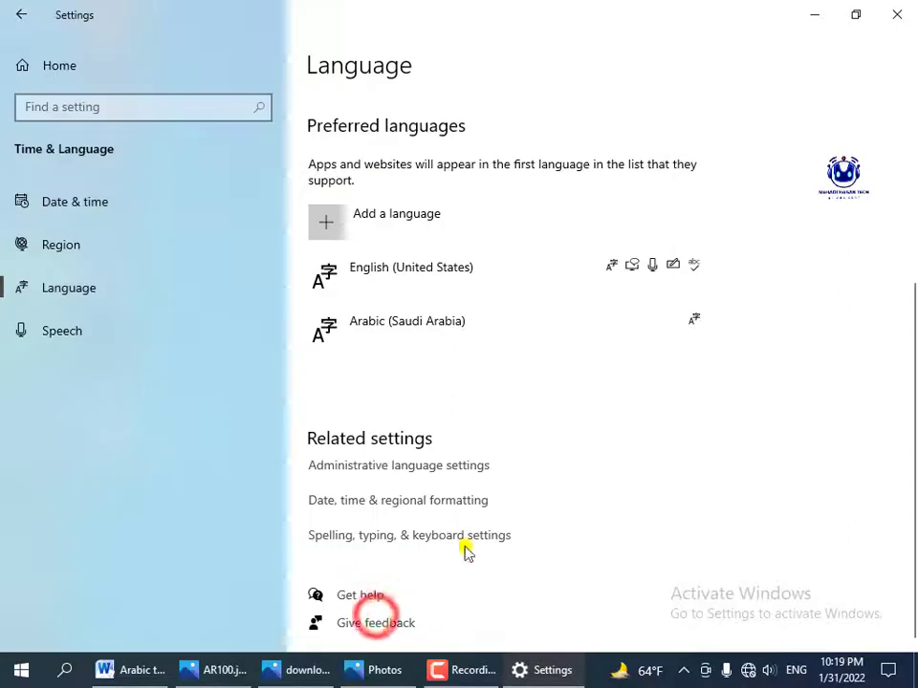
left_click(796, 671)
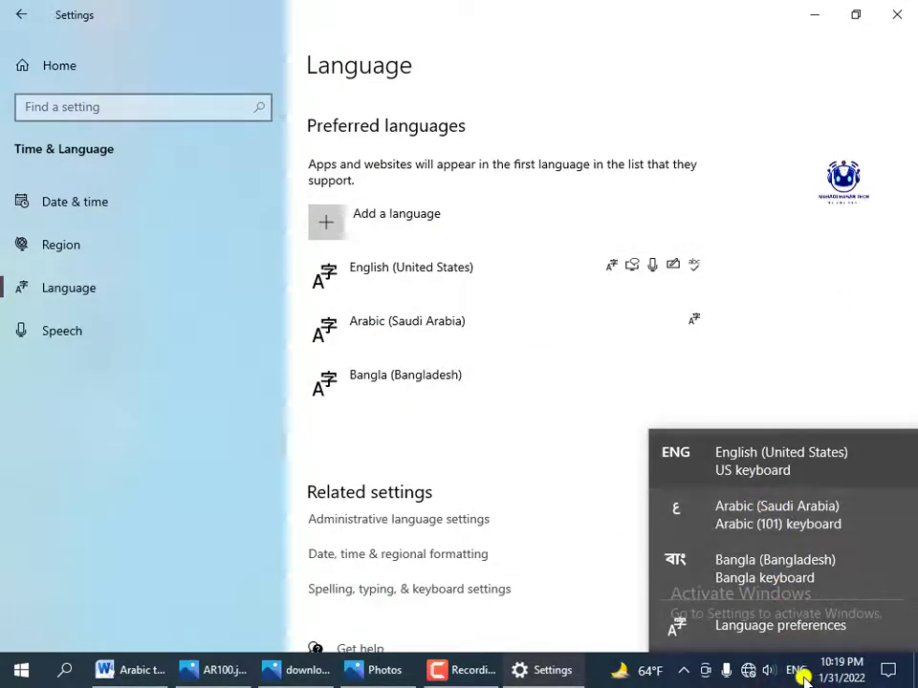
left_click(796, 672)
- Remove Bangla (Bangladesh) from the preferred languages and check the available input languages again
left_click(531, 389)
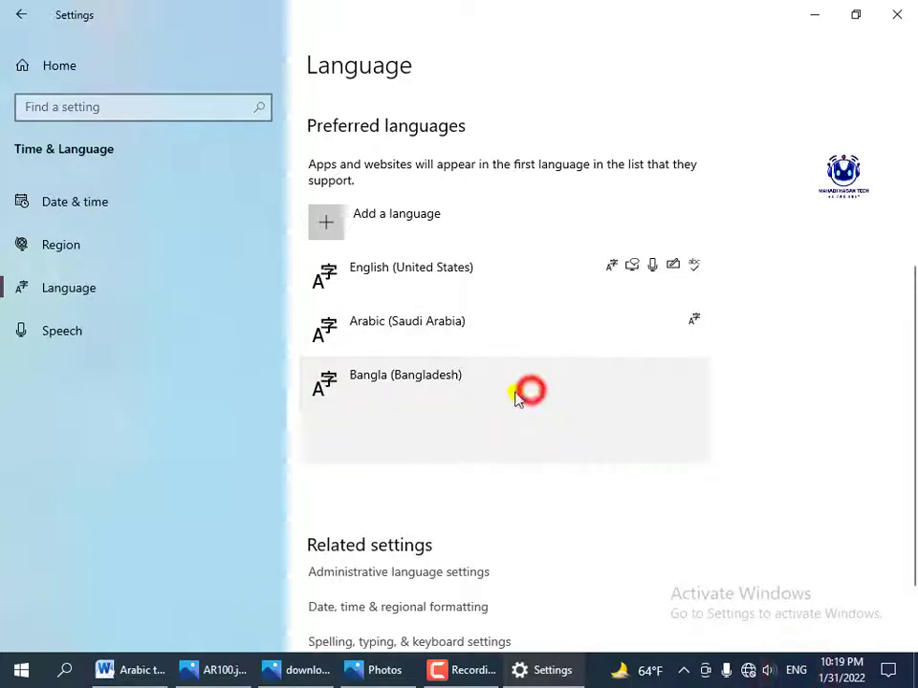
left_click(420, 381)
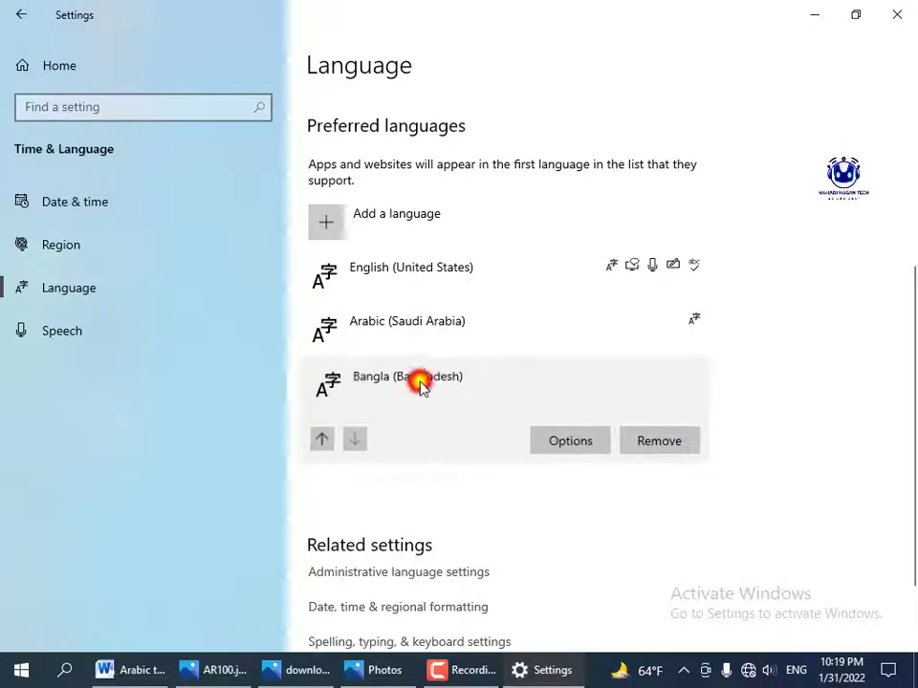
left_click(779, 443)
left_click(676, 444)
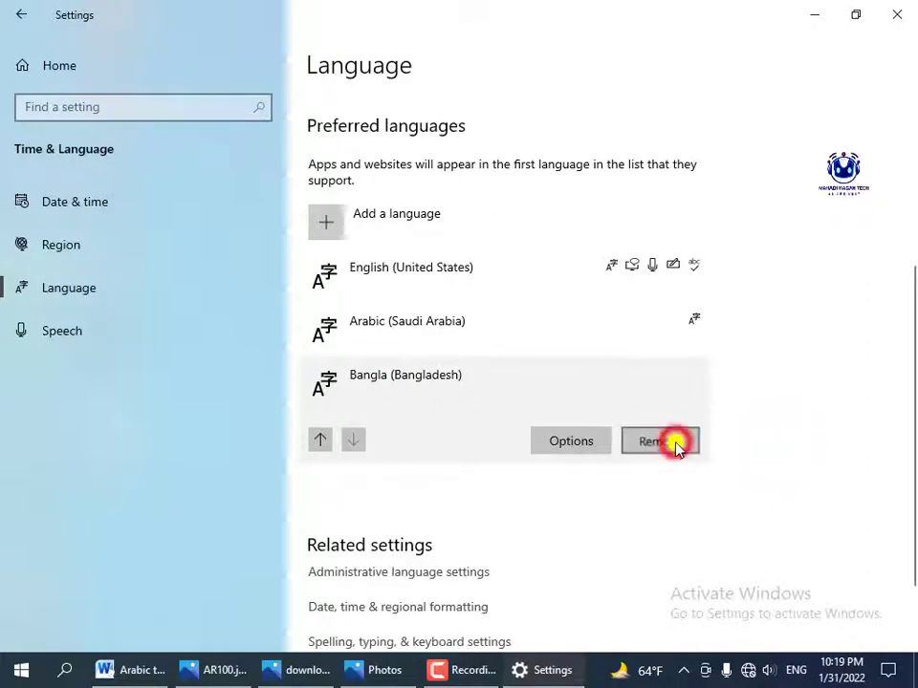
left_click(793, 674)
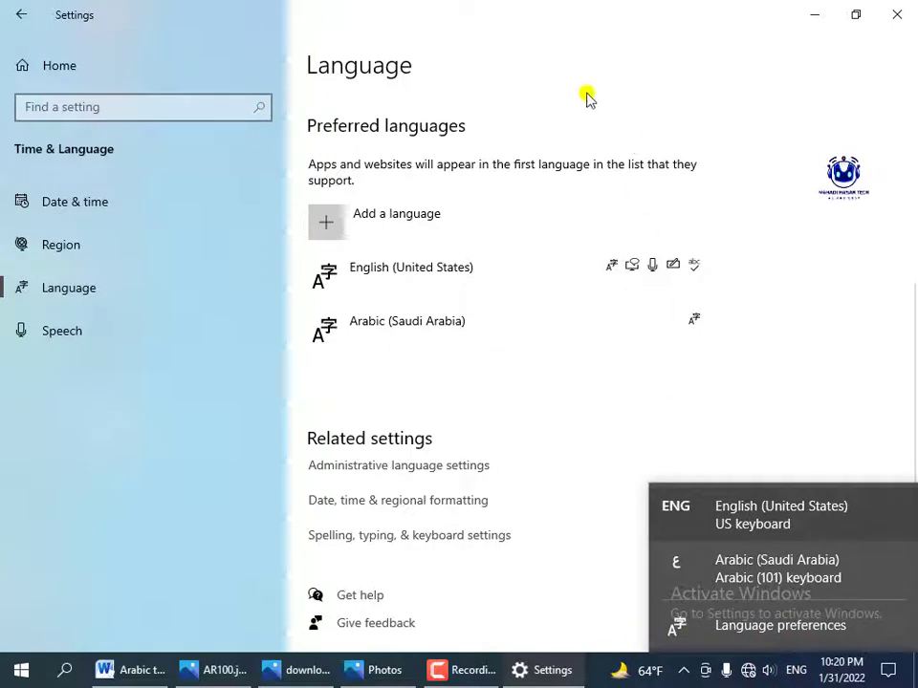
left_click(532, 53)
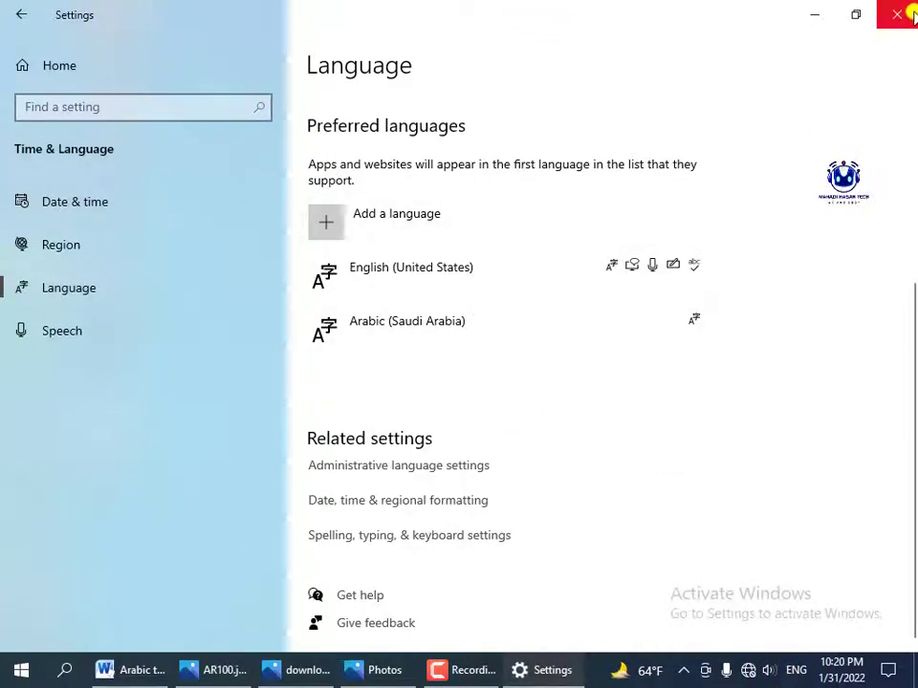
- Close the Settings window and refresh the desktop
left_click(908, 14)
right_click(335, 122)
left_click(363, 176)
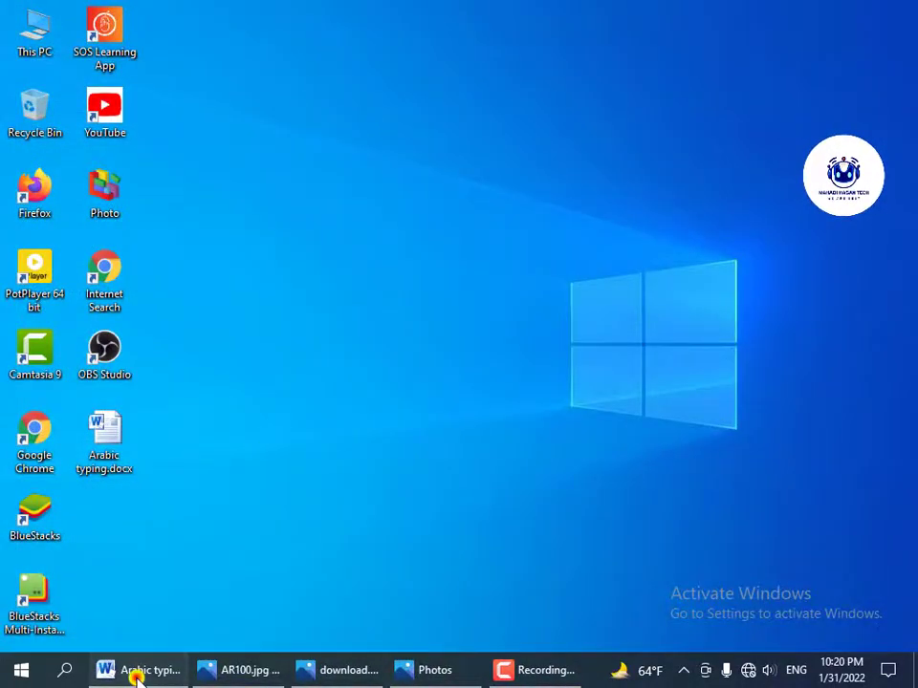
- Switch to Arabic typing.docx in Word to view the topic list at its beginning, and minimize it
left_click(134, 671)
scroll(325, 411, "up", 12)
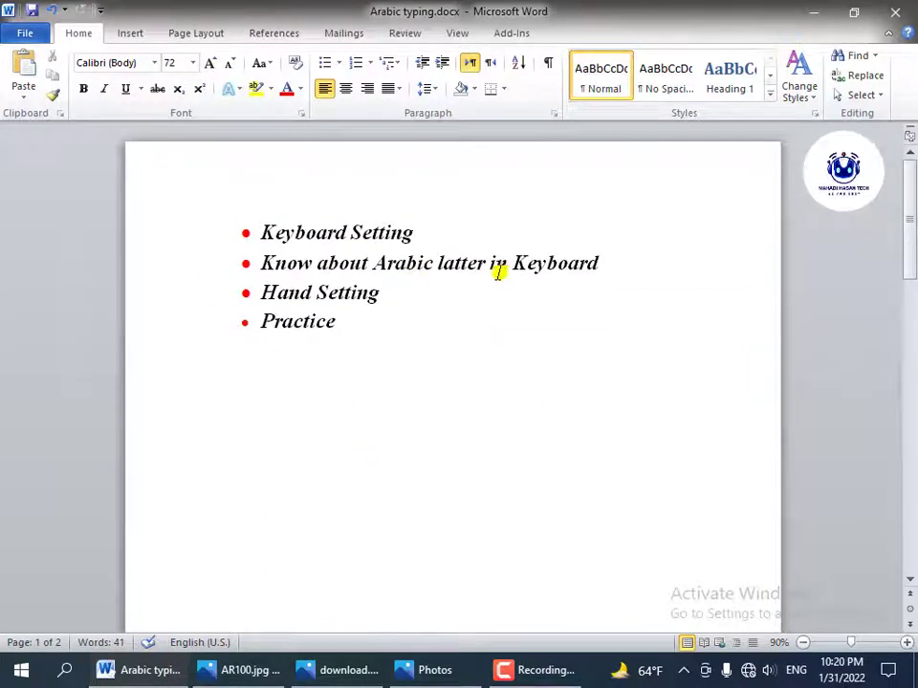
left_click(803, 18)
right_click(357, 137)
left_click(395, 189)
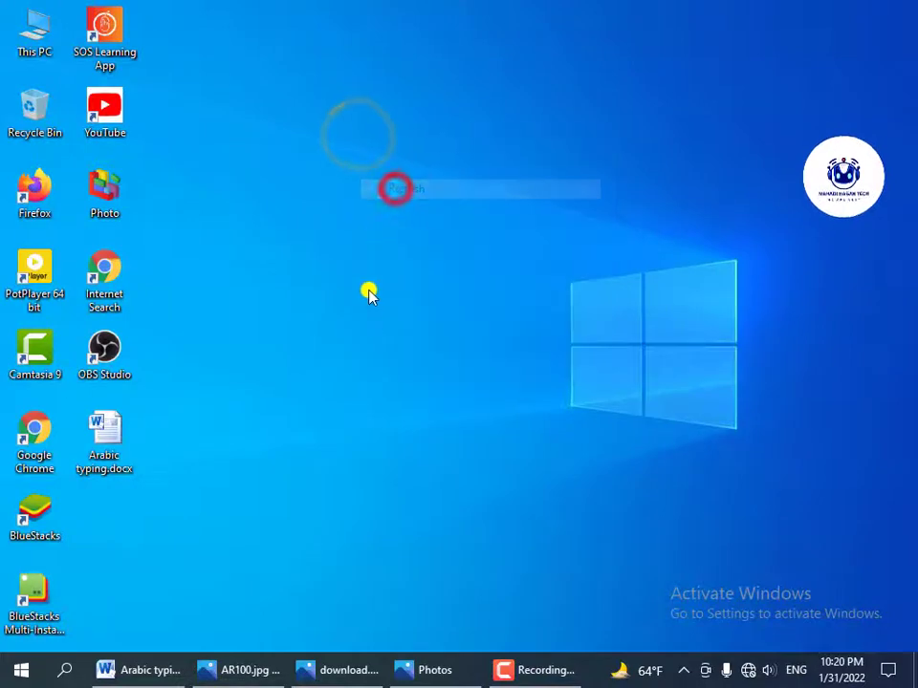
- Switch to the AR100.jpg picture in Photos and examine the Arabic 101 keyboard layout
left_click(228, 674)
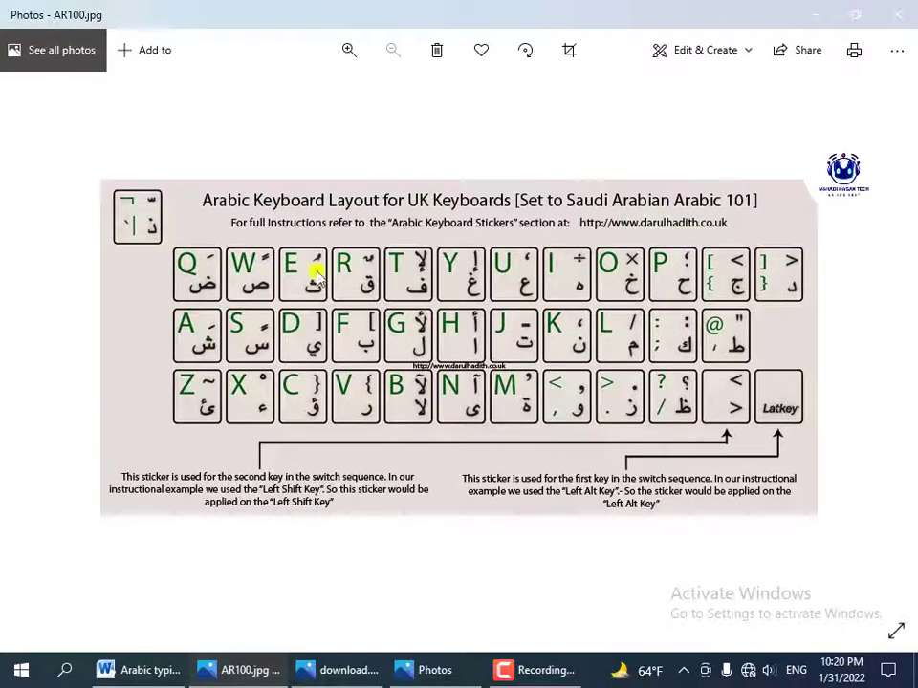
right_click(354, 136)
left_click(301, 170)
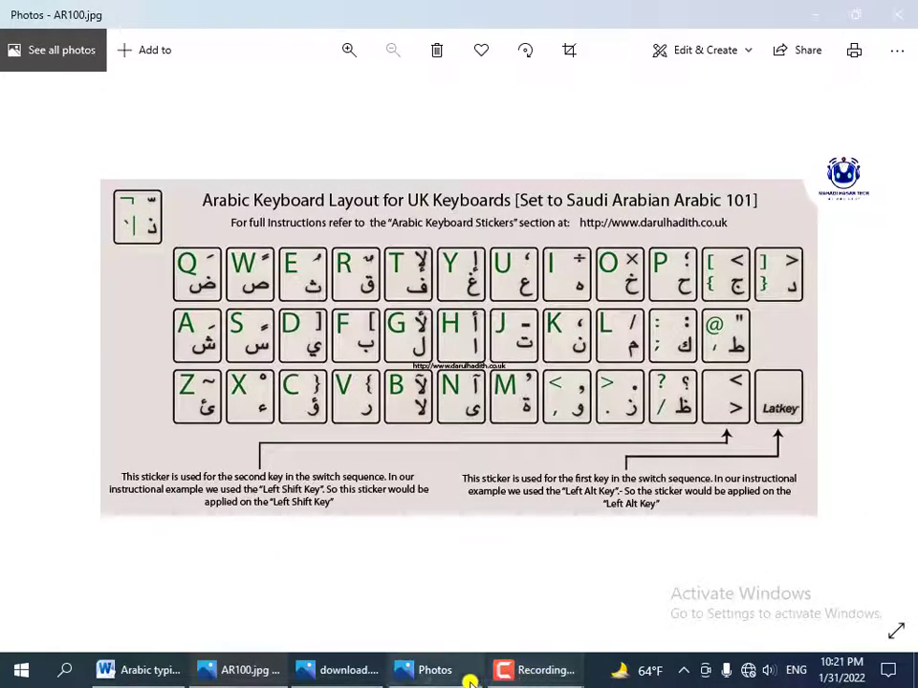
- Outline the letter-key area with the red pen on the arabic-and-english-bilingual-keyboard-black-17.jpg picture in the other Photos window
left_click(432, 672)
scroll(279, 497, "up", 2)
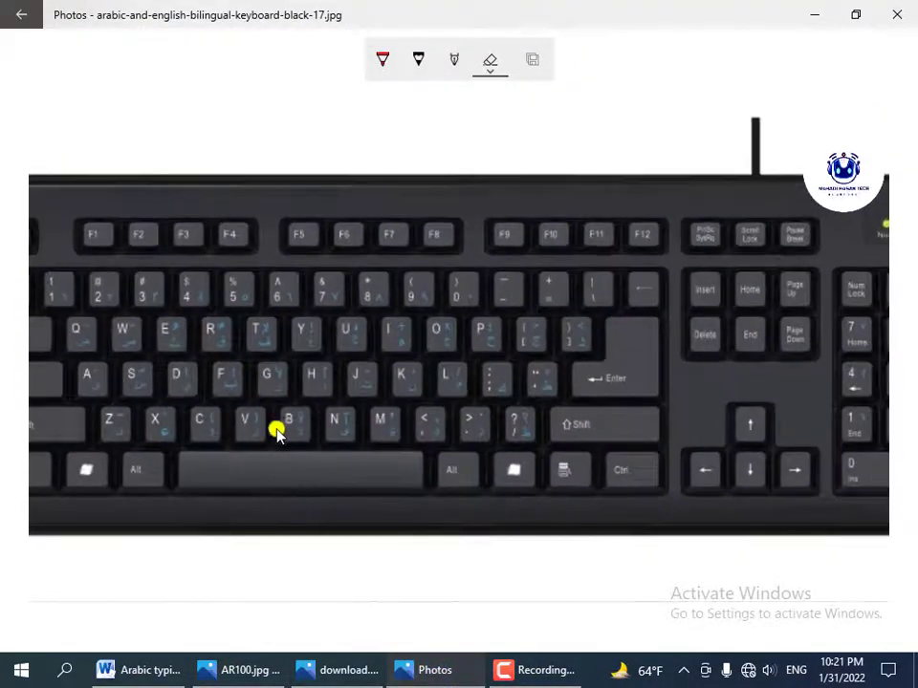
left_click(382, 61)
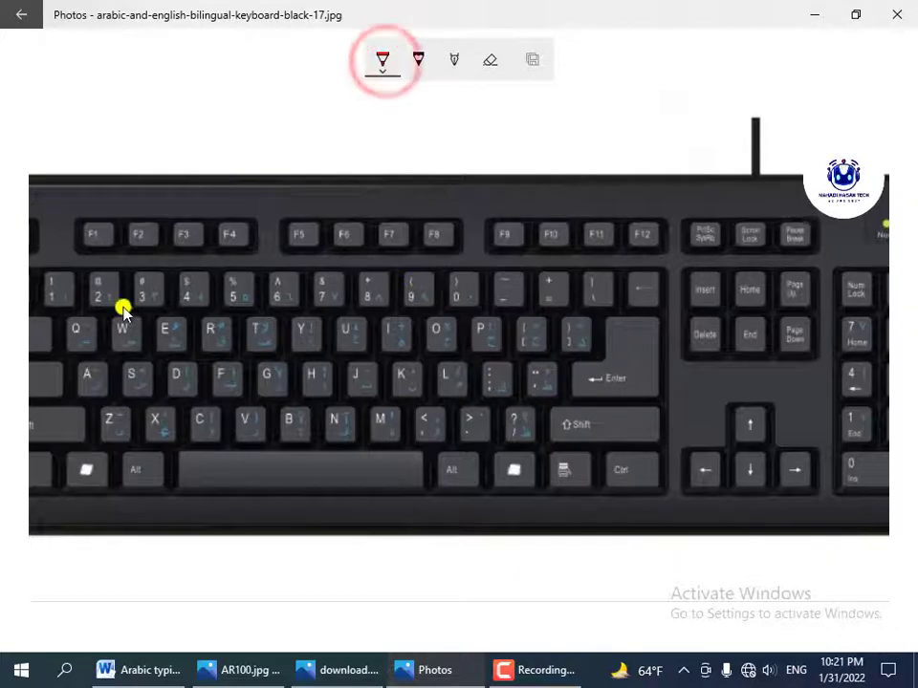
mouse_move(55, 328)
left_mouse_down()
mouse_move(77, 403)
mouse_move(103, 445)
mouse_move(557, 444)
mouse_move(556, 404)
mouse_move(620, 305)
mouse_move(549, 315)
mouse_move(114, 306)
mouse_move(61, 316)
mouse_move(61, 330)
left_mouse_up()
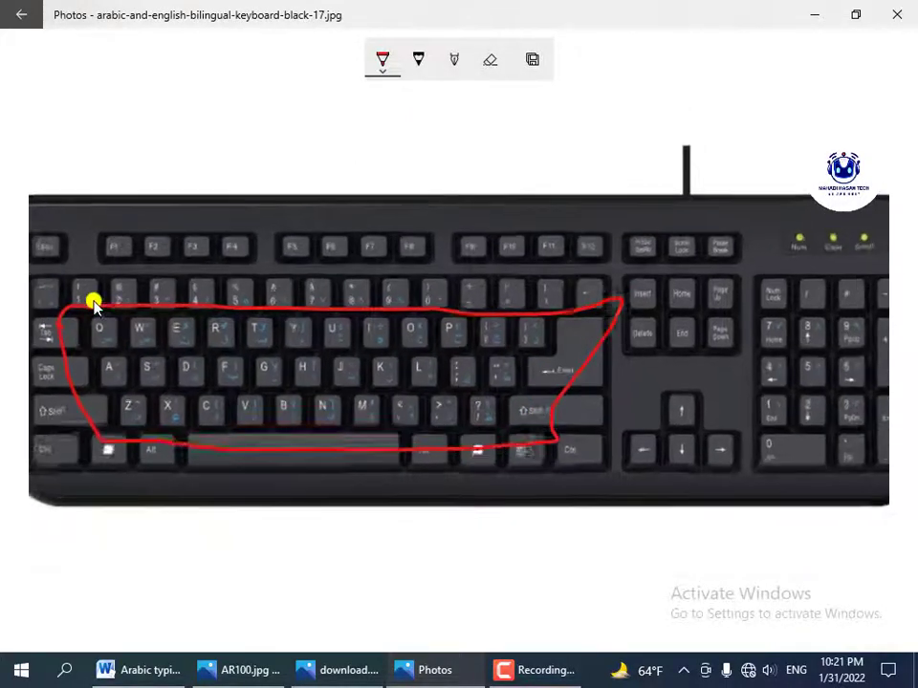
- Circle the key beside the 1 key with the red pen on the bilingual keyboard picture
mouse_move(41, 286)
left_mouse_down()
mouse_move(54, 315)
mouse_move(34, 300)
mouse_move(58, 287)
left_mouse_up()
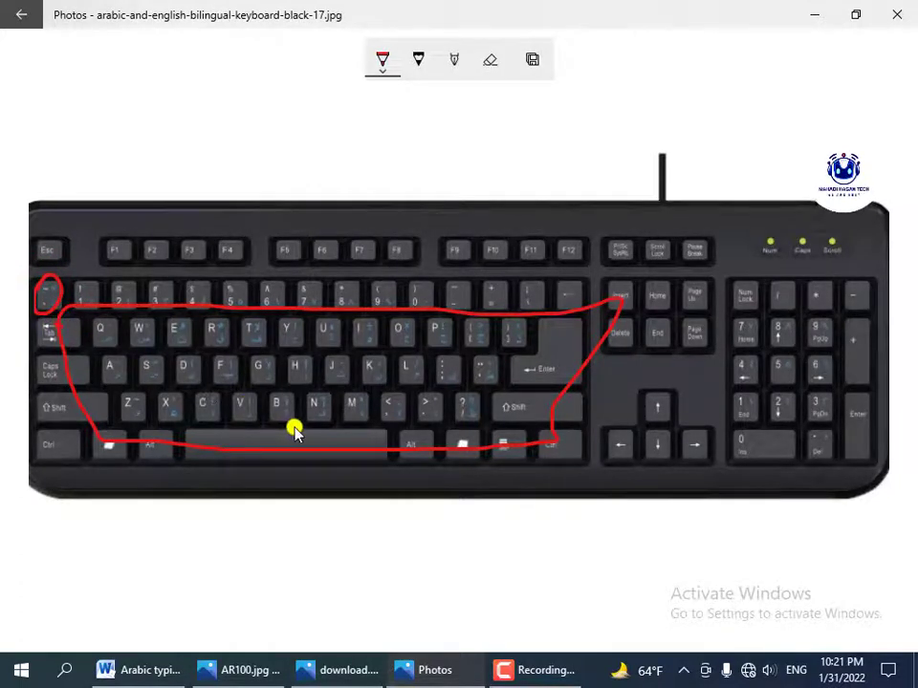
scroll(294, 432, "down", 1)
scroll(296, 433, "up", 2)
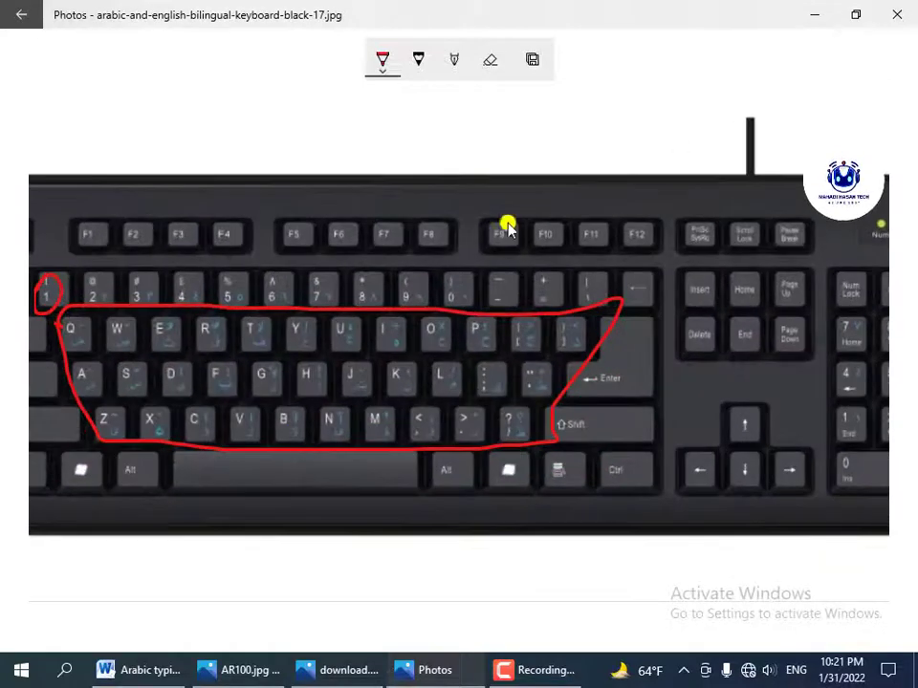
- Erase all red pen strokes from the keyboard picture, and minimize both Photos windows
left_click(488, 59)
left_click_drag(354, 277, 260, 479)
left_click(48, 294)
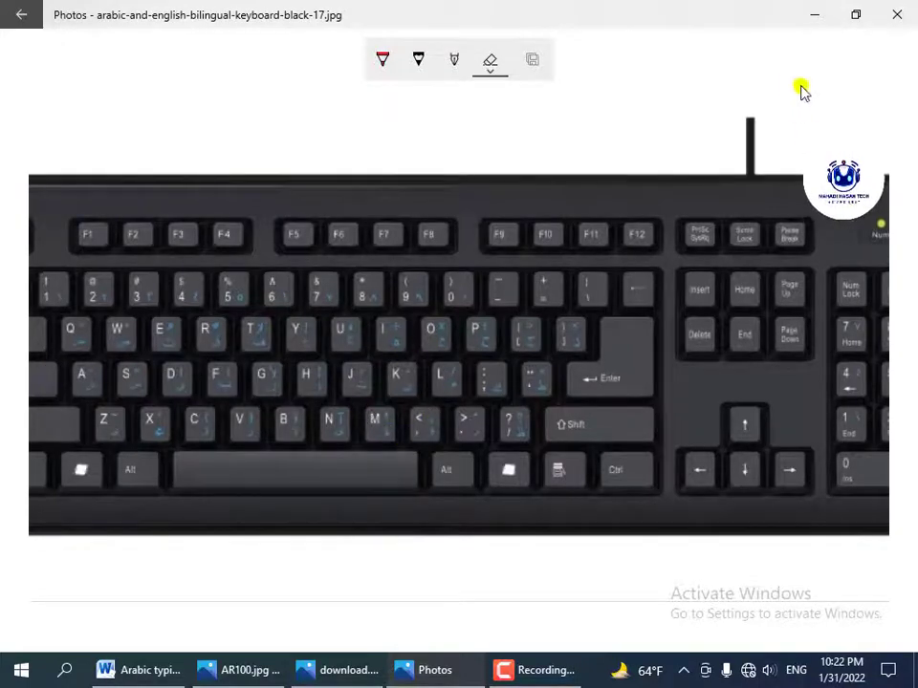
left_click(822, 20)
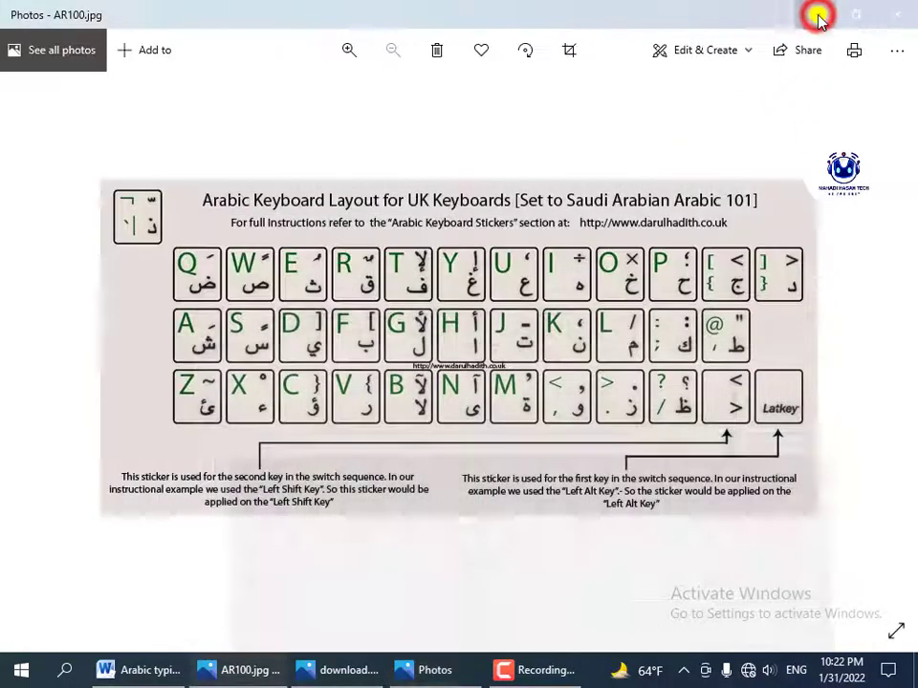
left_click(806, 17)
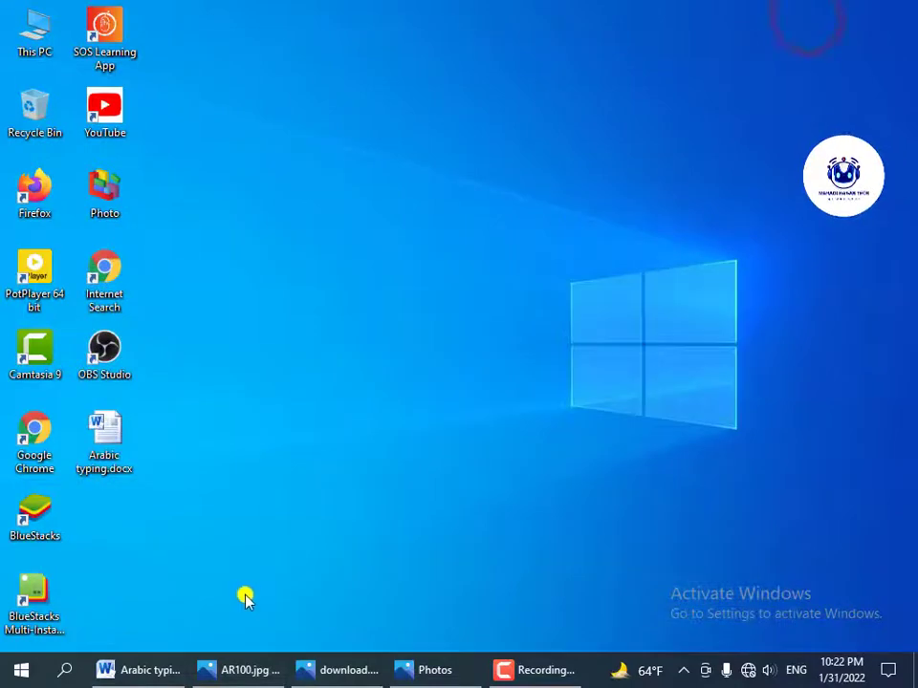
- Review the topic list in Arabic typing.docx, and examine the finger placement in download.png in Photos before closing that picture
left_click(158, 669)
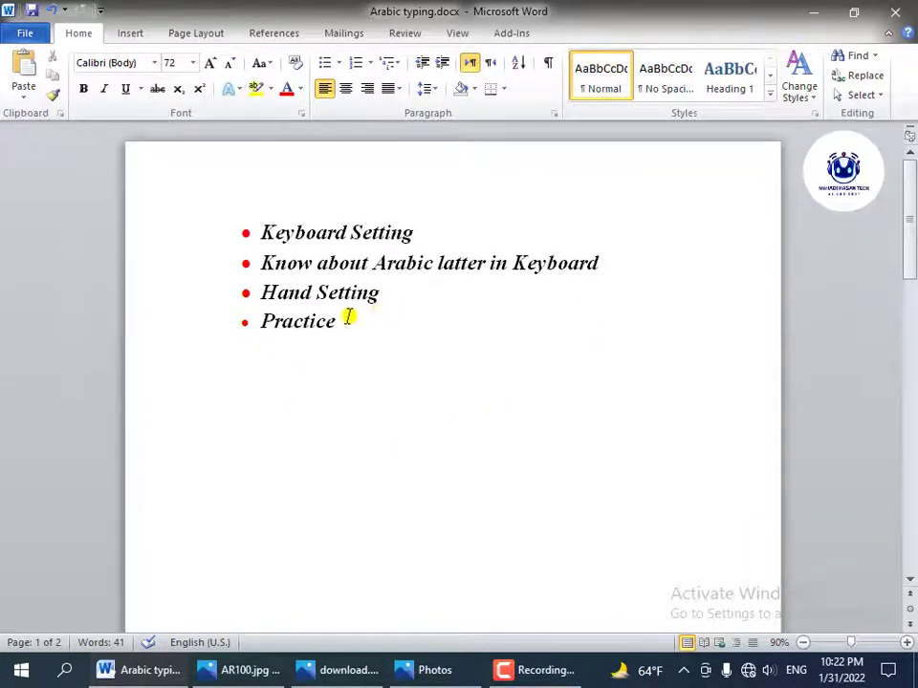
left_click(443, 669)
left_click(422, 671)
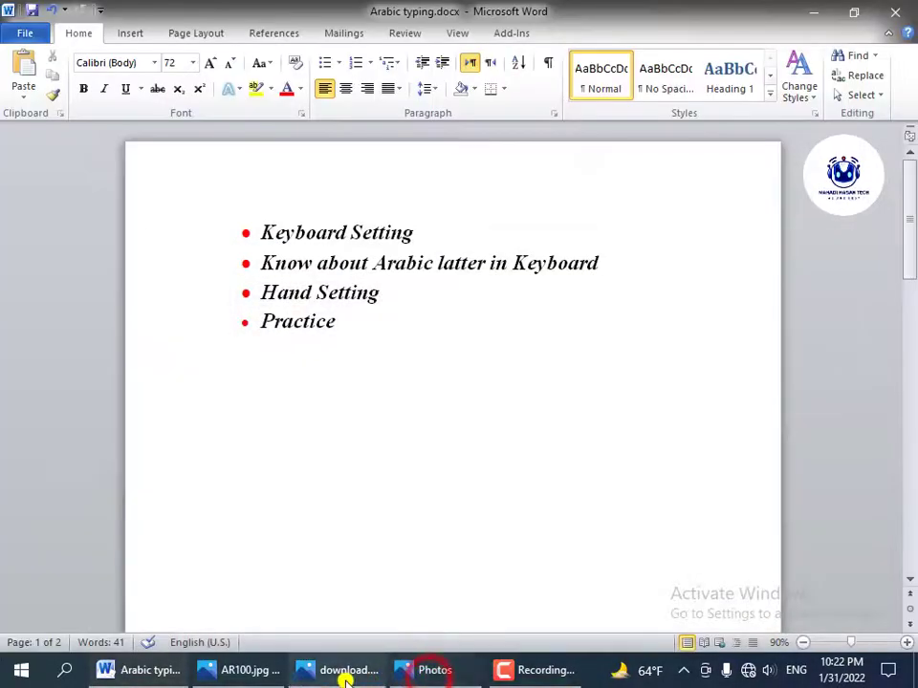
left_click(347, 672)
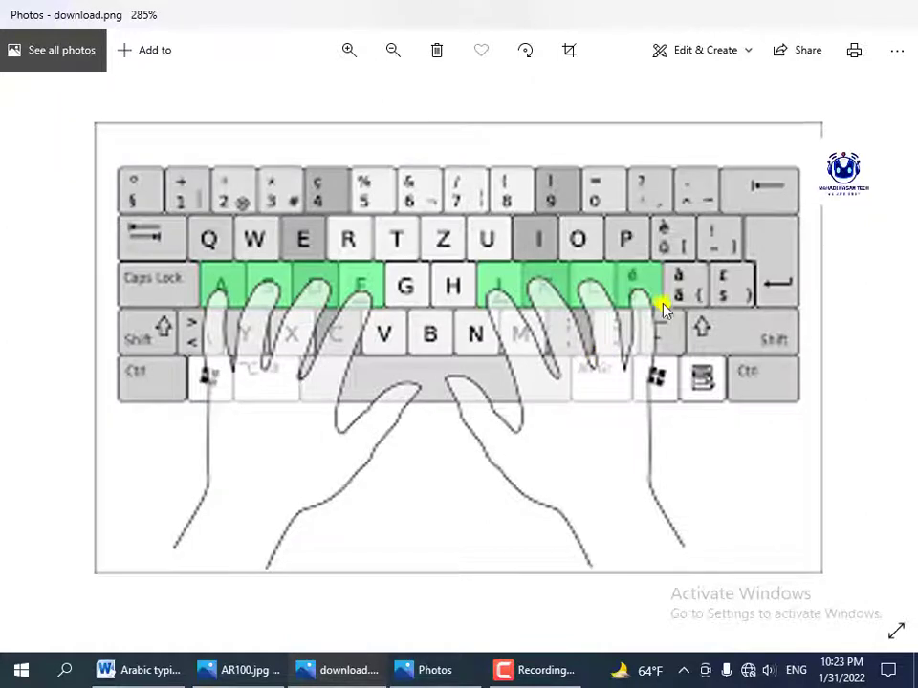
left_click(897, 21)
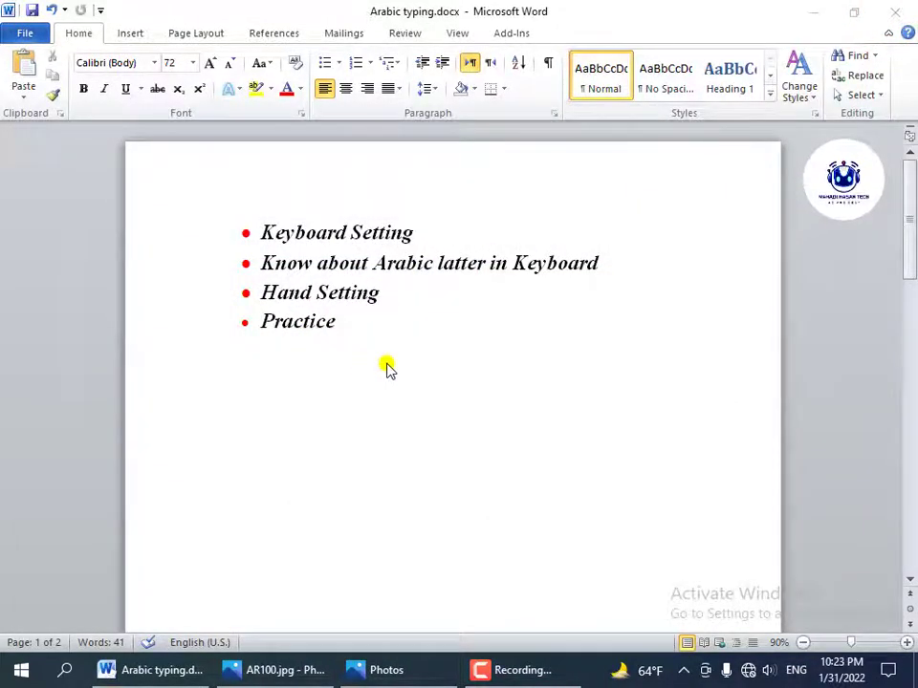
- Insert a page break after the Arabic alphabet on page 2 of Arabic typing.docx to start a blank page
scroll(390, 369, "down", 10)
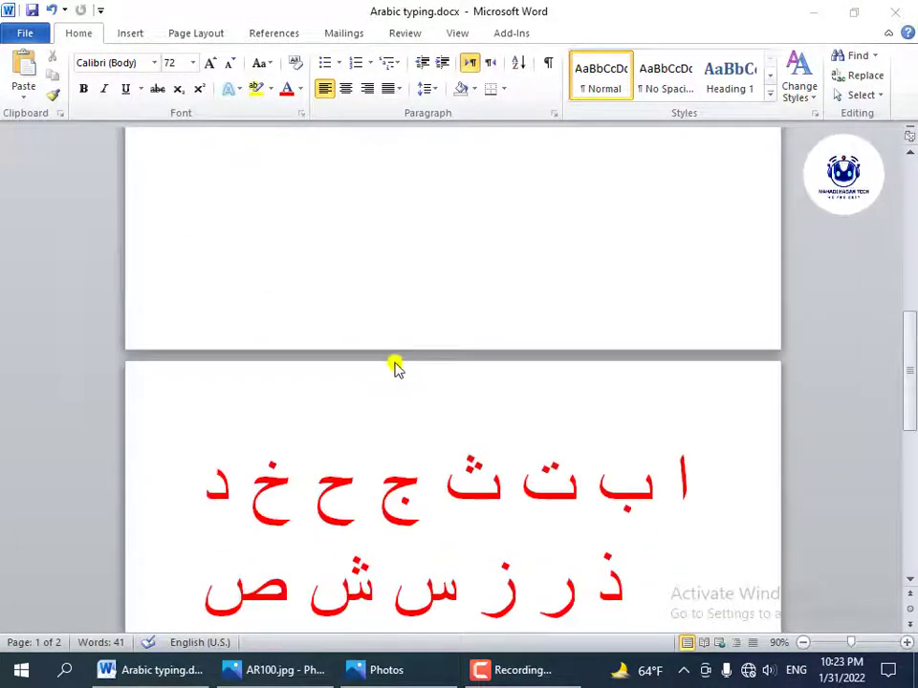
scroll(394, 370, "down", 8)
scroll(426, 466, "down", 5)
left_click(354, 383)
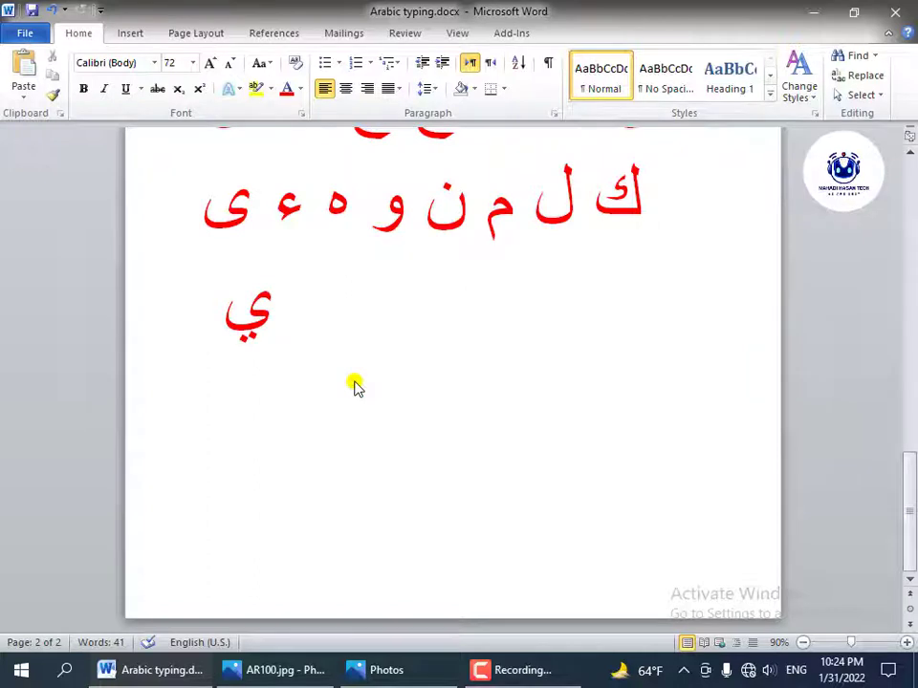
key("ctrl+Return")
scroll(356, 385, "down", 3)
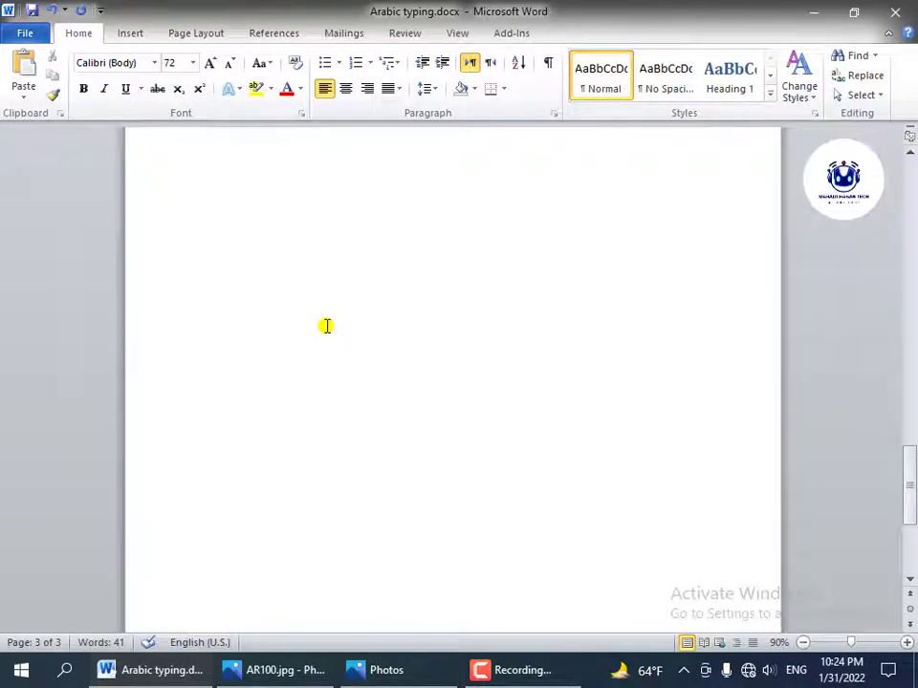
- Set the new page's font to bold Arabic Typesetting and switch the input language to Arabic (Saudi Arabia)
left_click(154, 63)
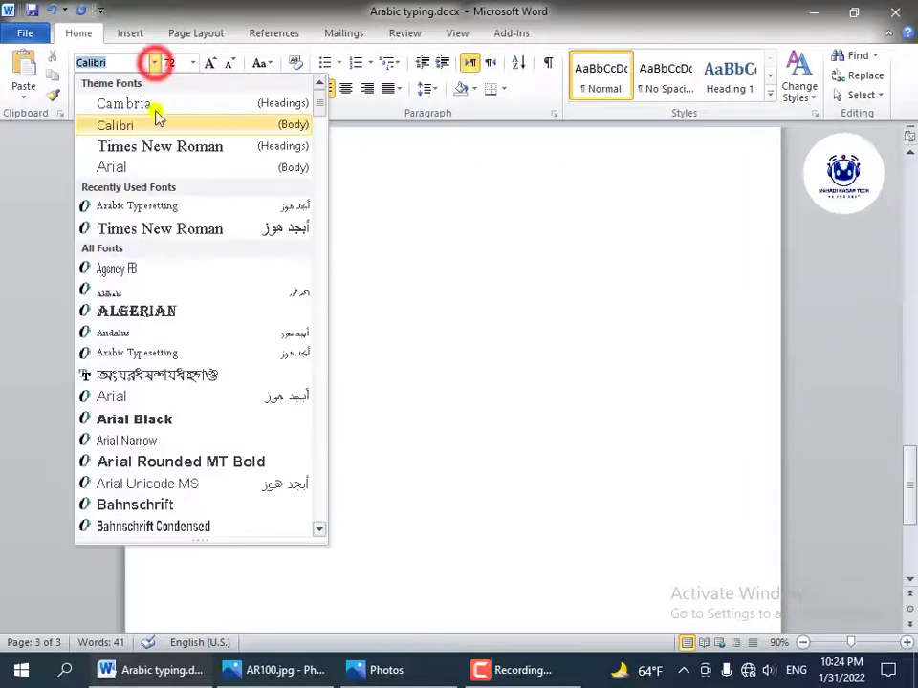
left_click(144, 210)
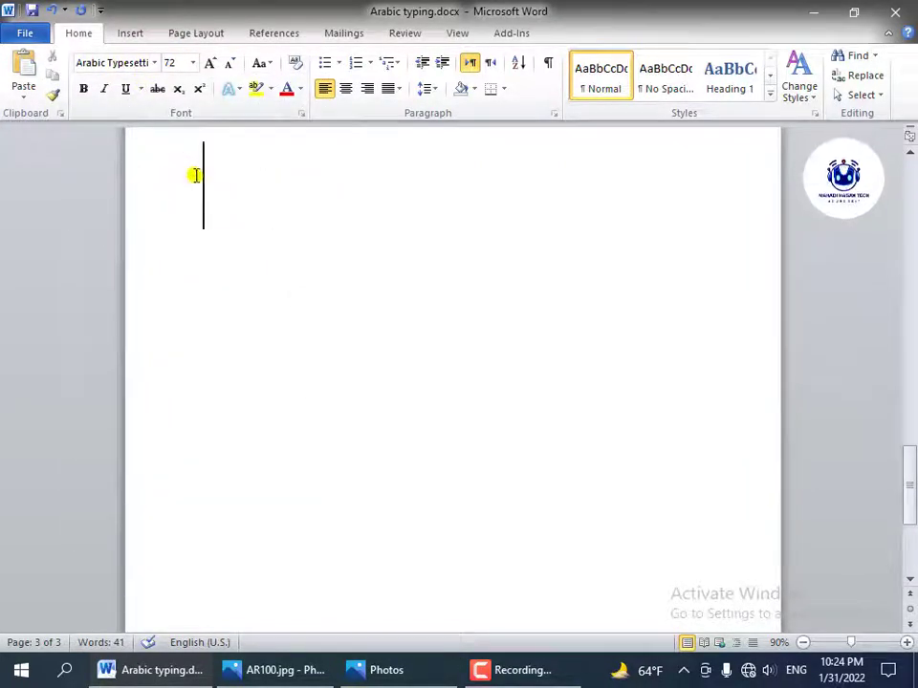
left_click(83, 88)
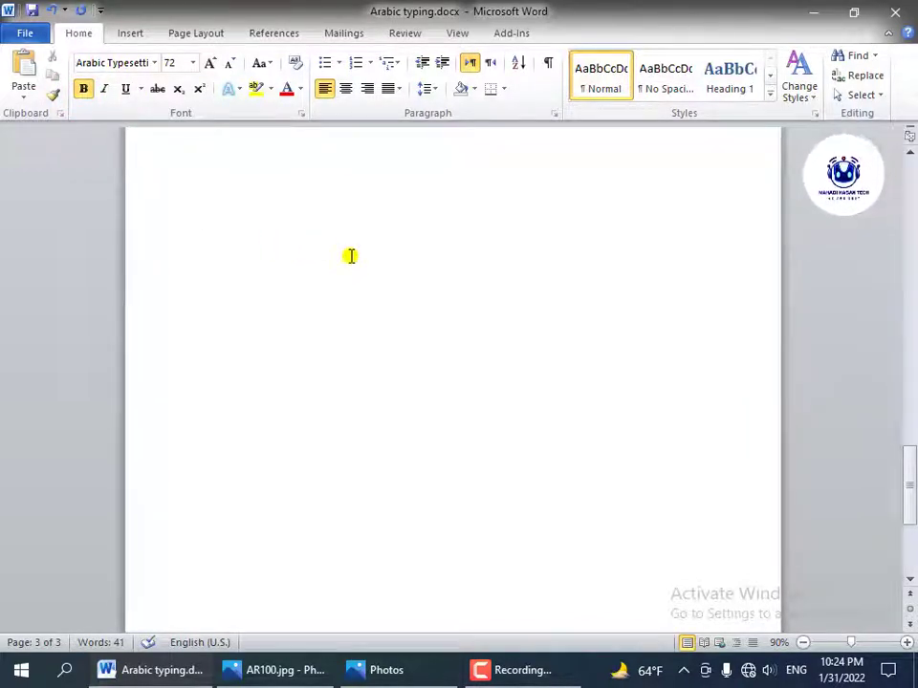
left_click(794, 670)
left_click(733, 583)
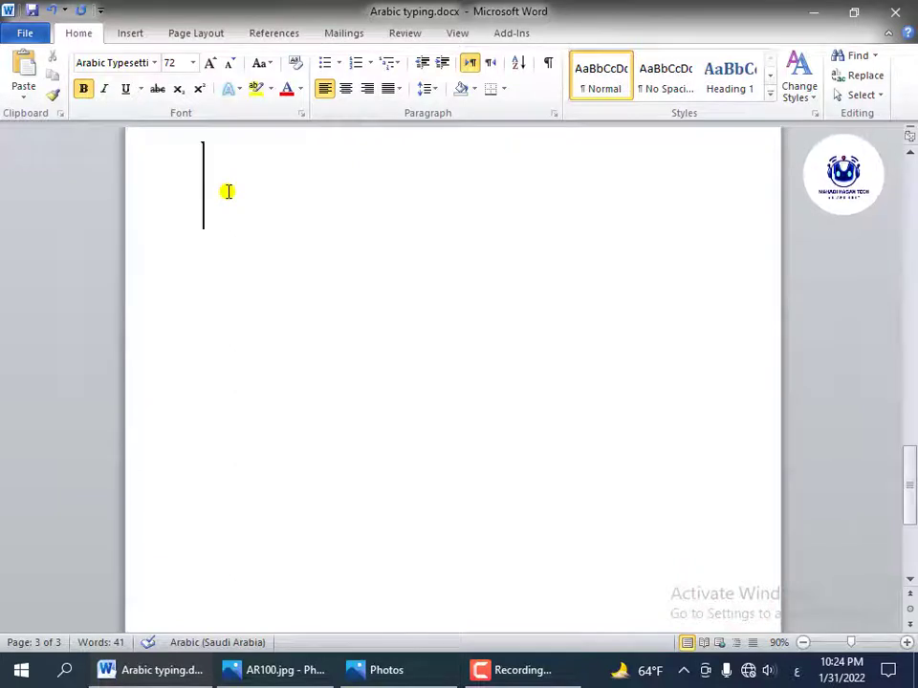
- Enter the Arabic letters ا ب ت ث ج ح خ د ذ, separated by spaces, on the new page
type("ا")
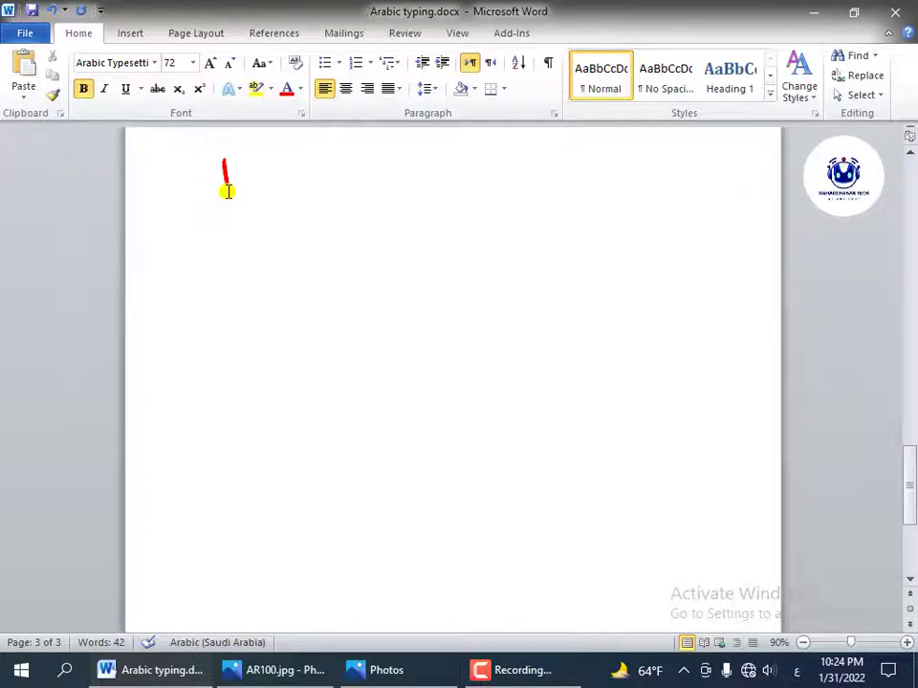
type(" ب")
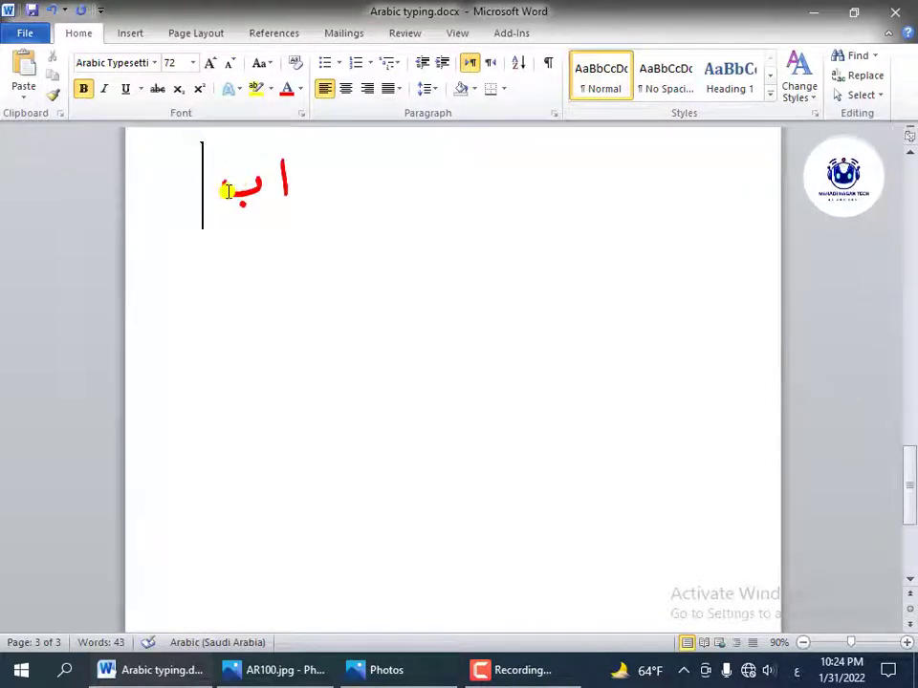
type(" ت")
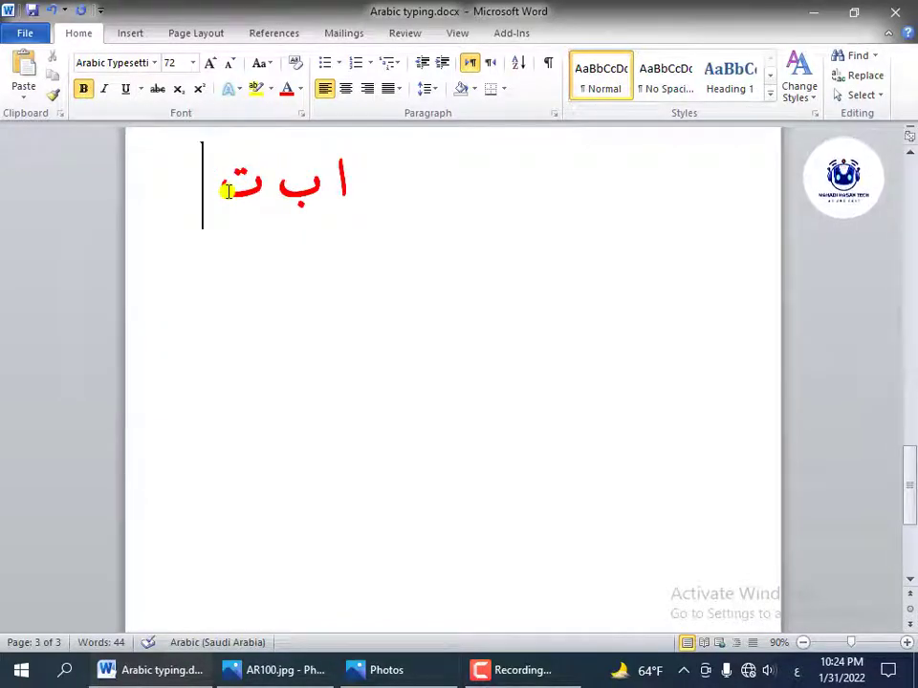
type(" ث")
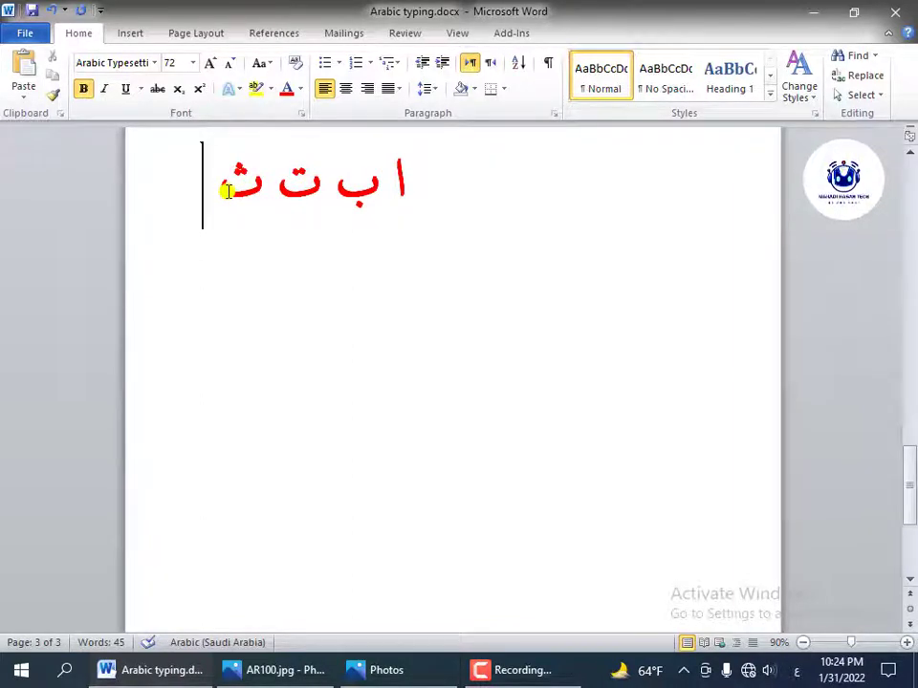
type("ج")
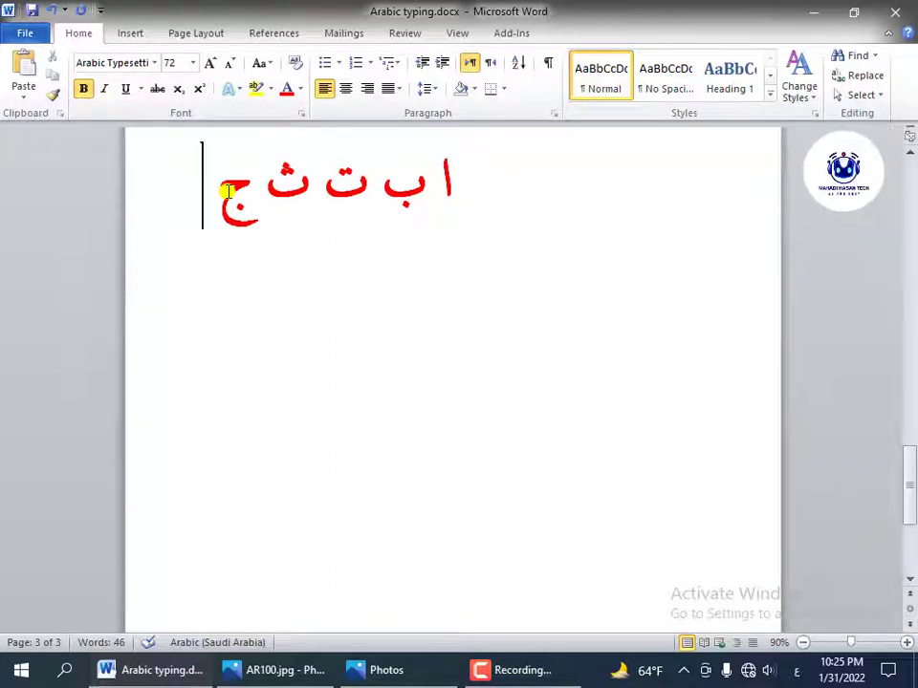
type("ح ")
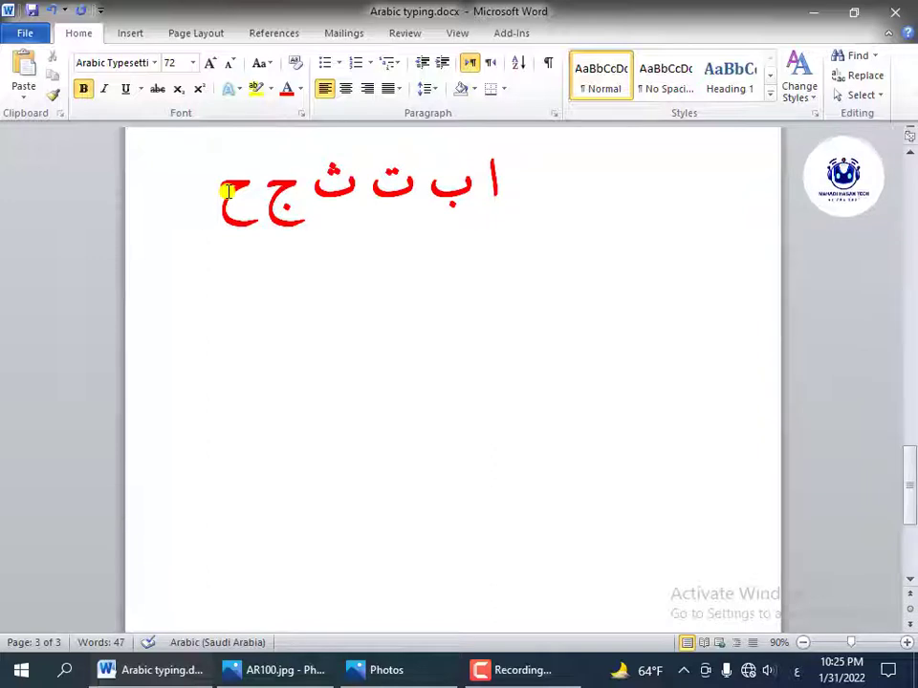
type("خ ")
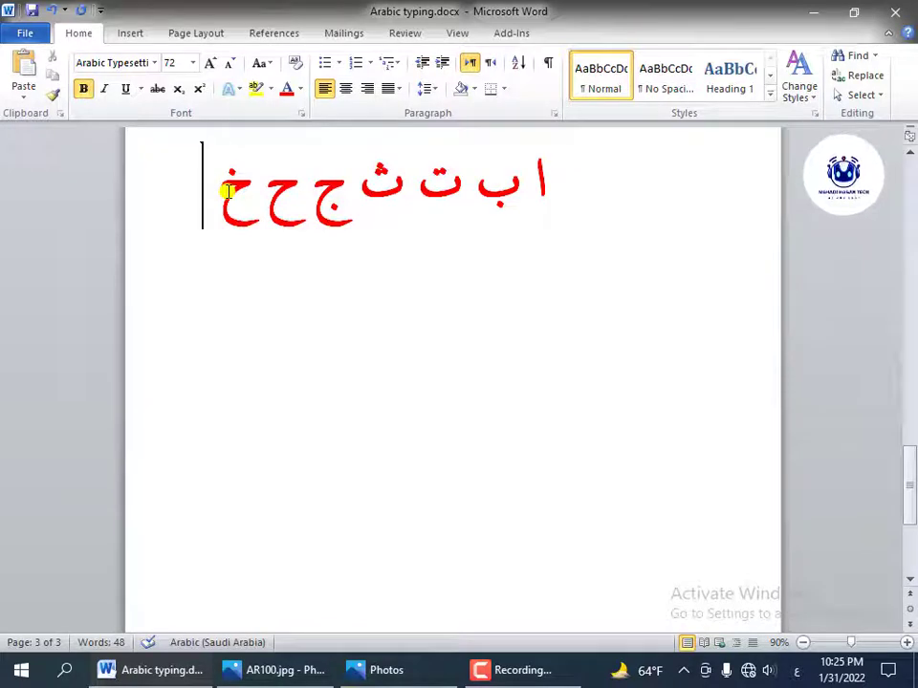
type("د")
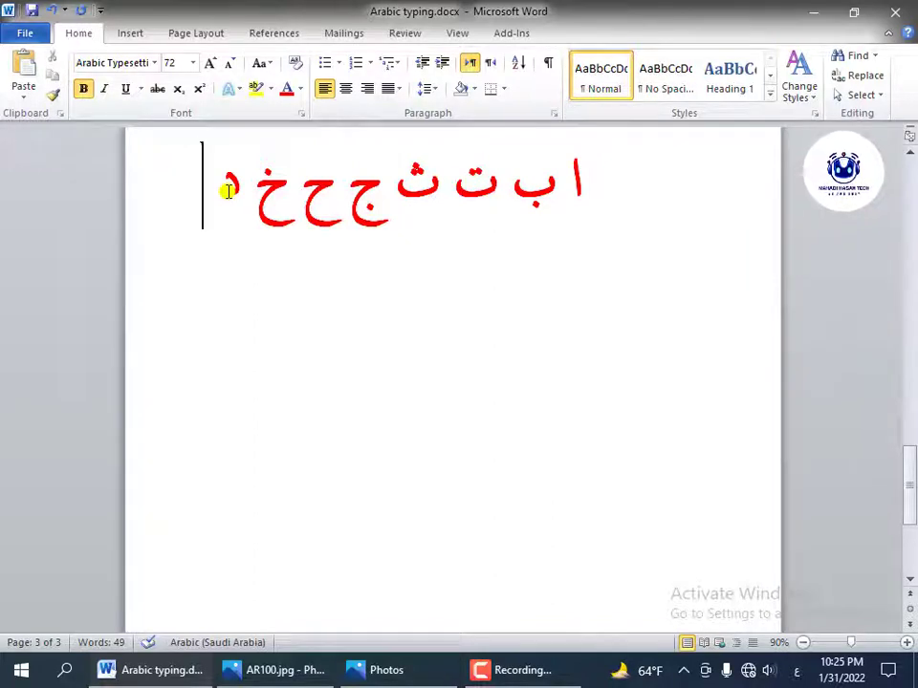
type("ذ")
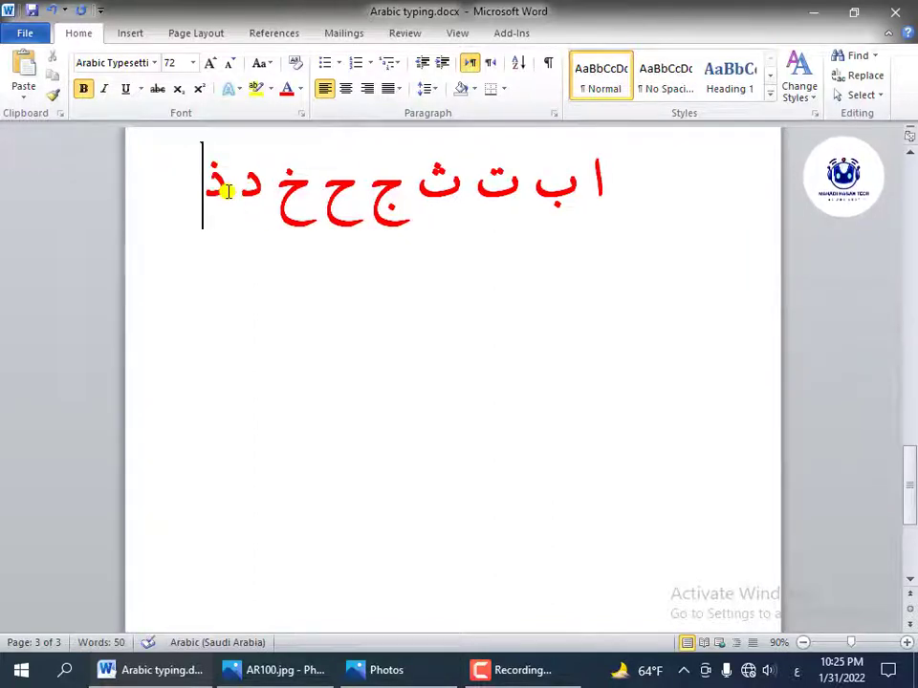
- Check the ذ key on the AR100.jpg layout in Photos, and continue the letter line in Word with ر ز
left_click(275, 670)
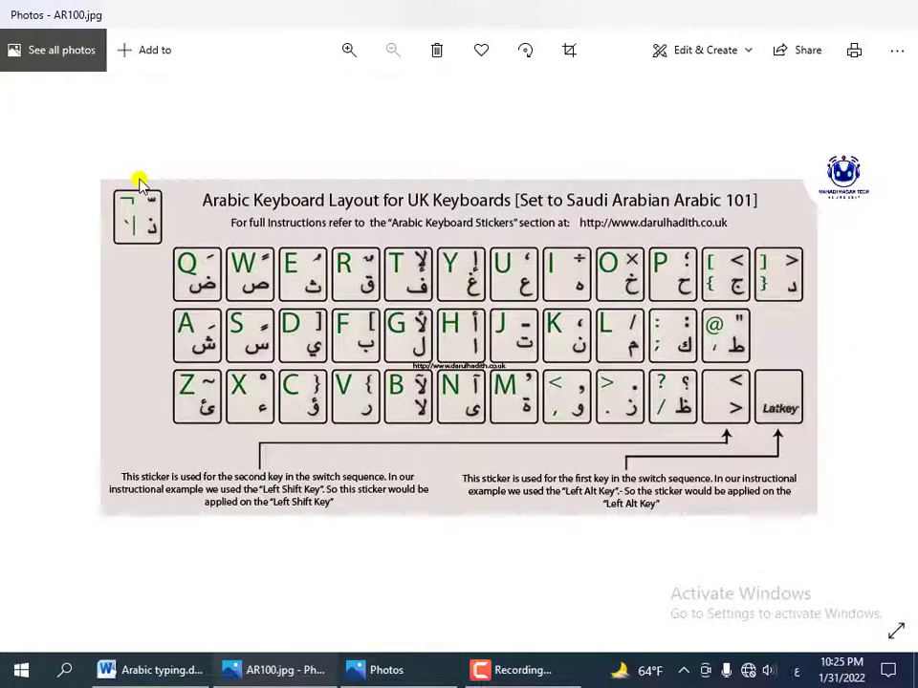
left_click(809, 15)
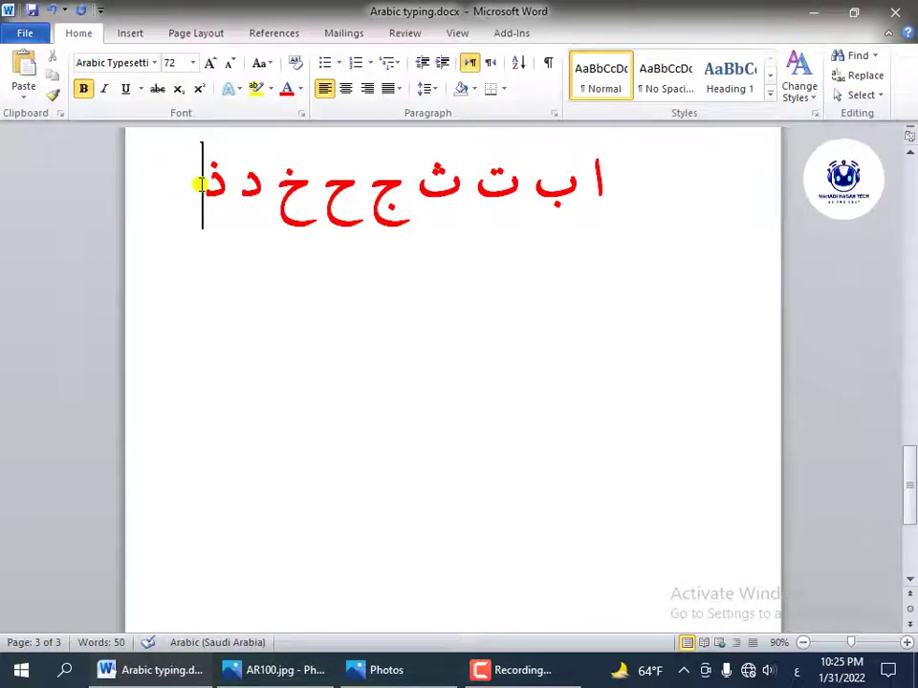
left_click(201, 184)
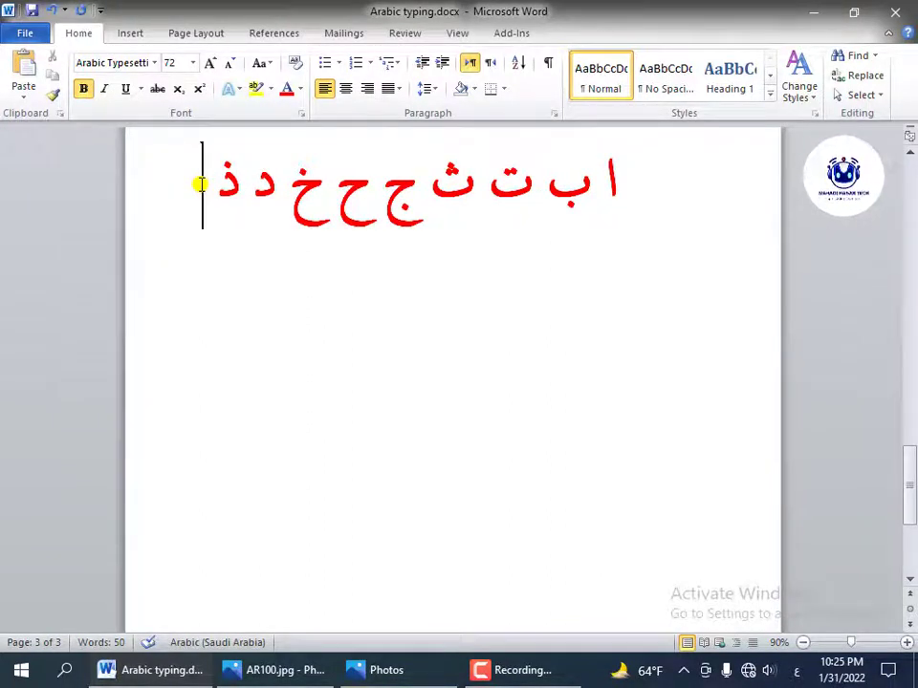
type("ر ")
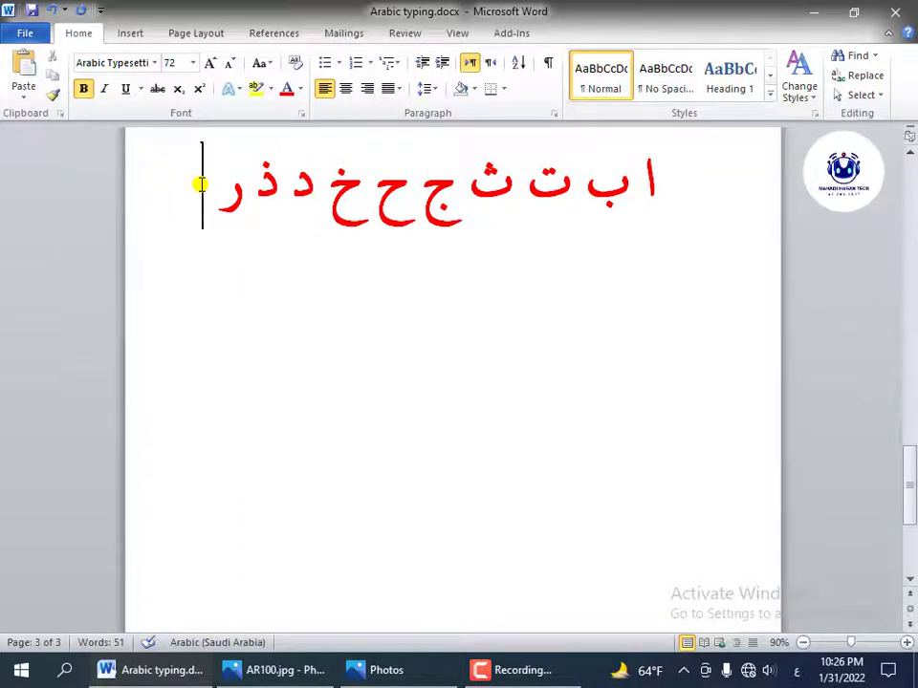
type("ز")
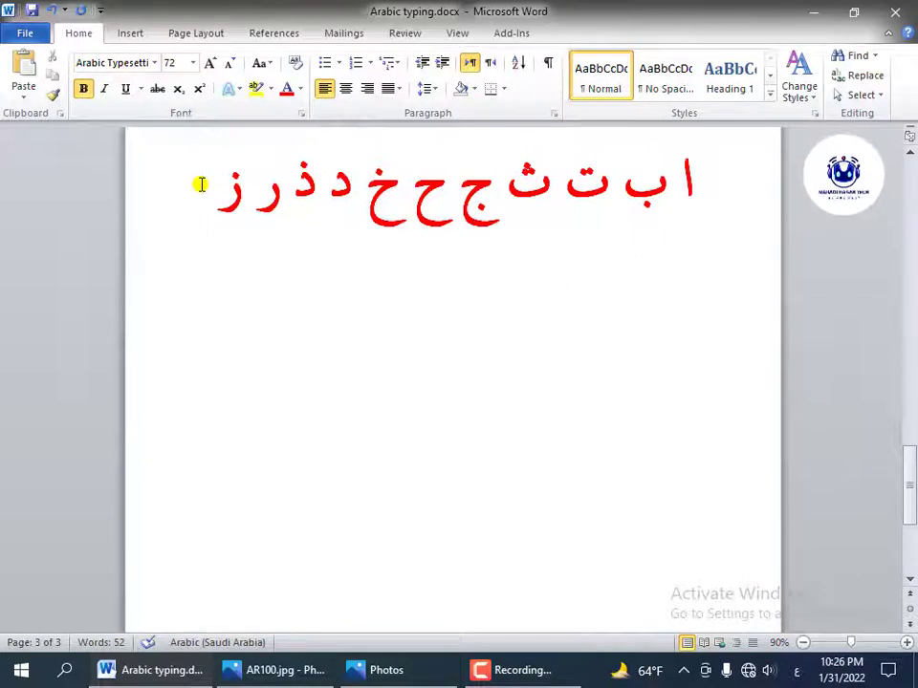
- Start a second line in the document and enter the letters س ش ص ض ط, separated by spaces
key("Return")
type("س")
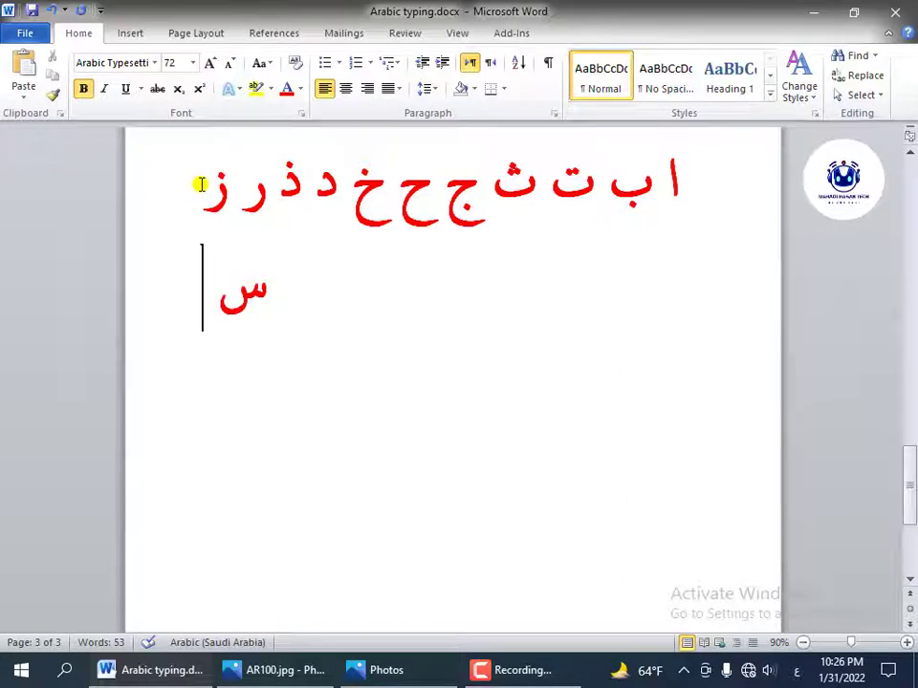
type(" ش")
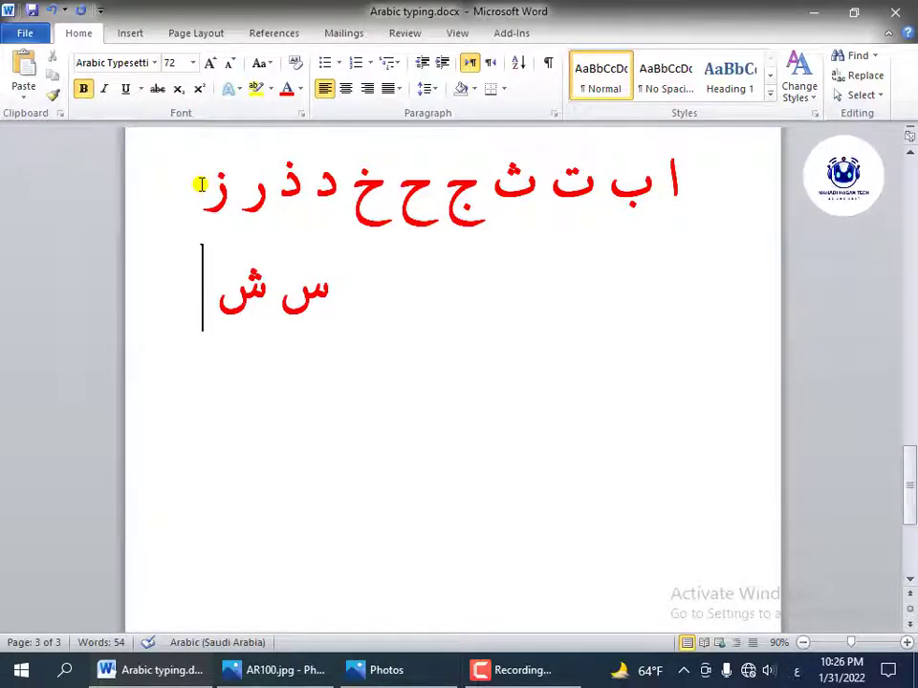
type(" ص")
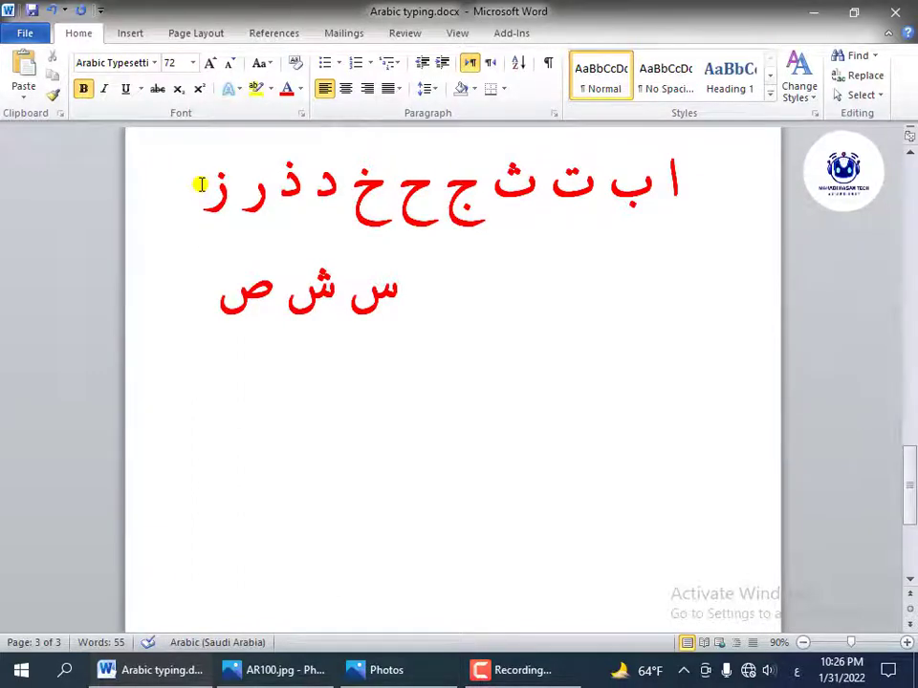
type(" ض ")
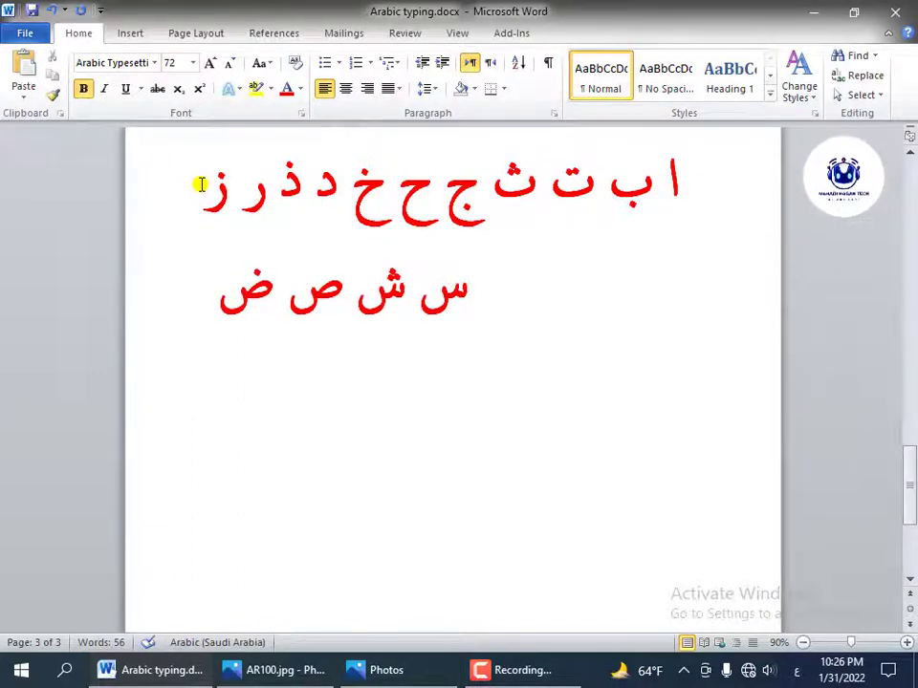
type("ط")
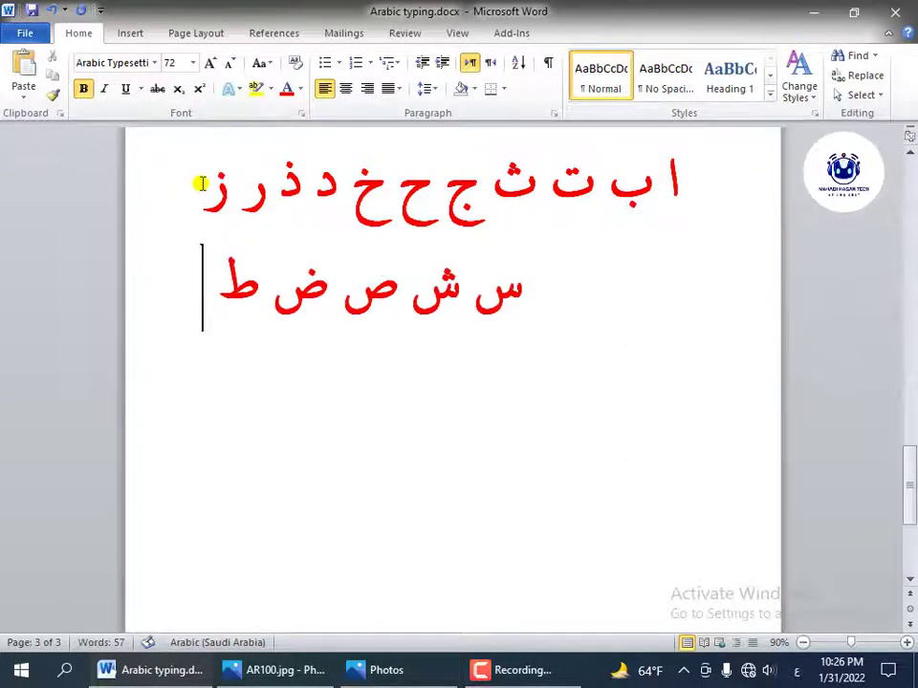
- Check the ط key on the AR100.jpg layout in Photos, and continue the second line in Word with ظ ع غ
left_click(277, 670)
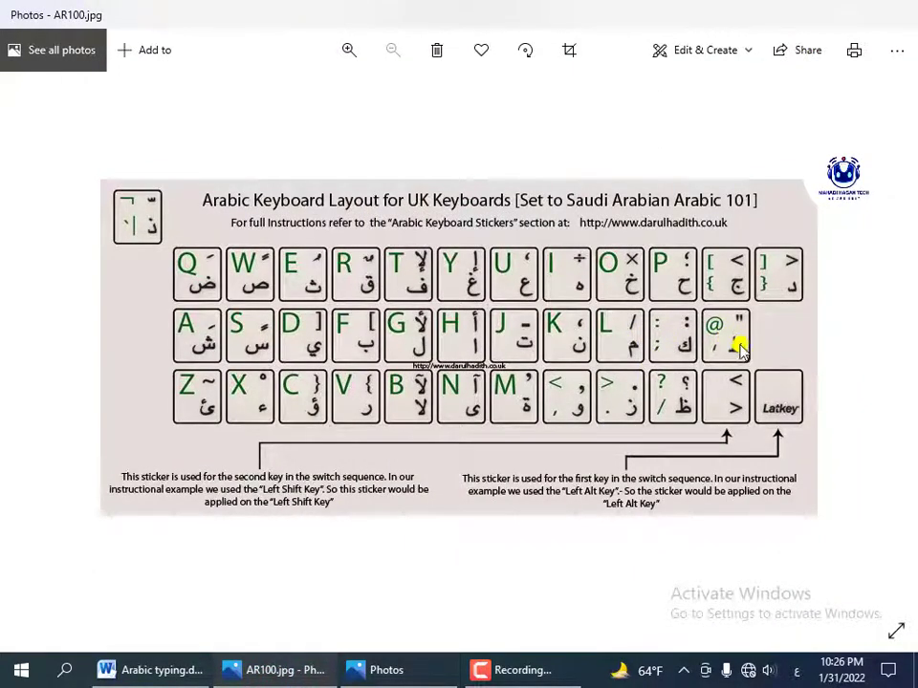
left_click(803, 7)
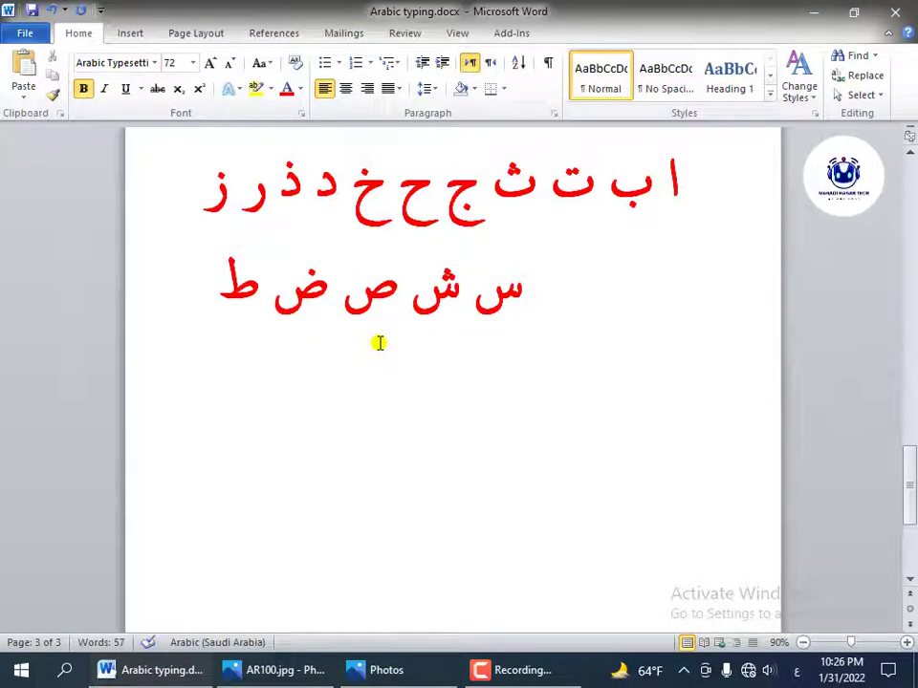
type("ظ ")
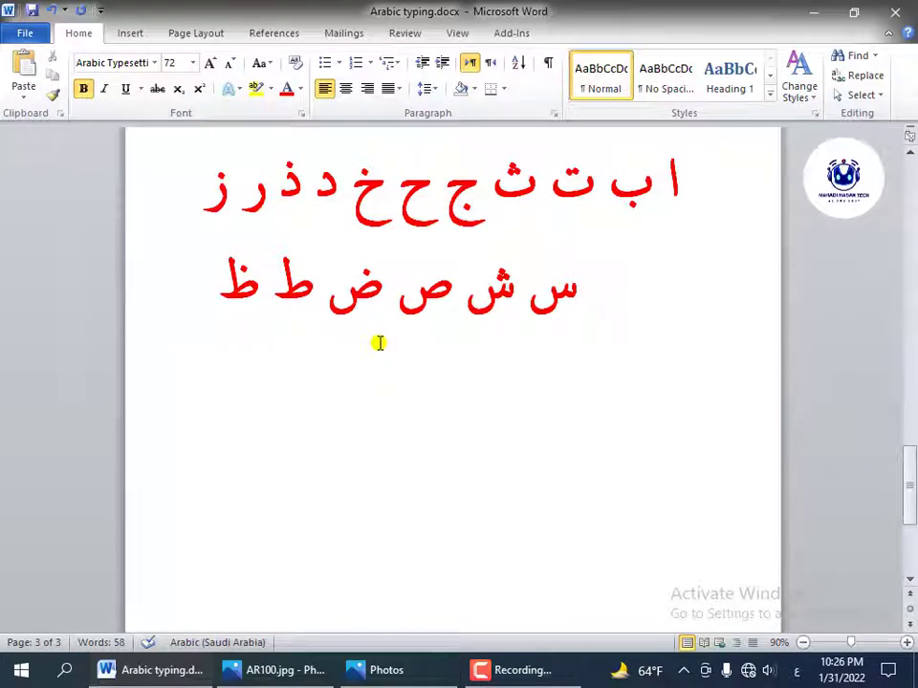
type("ع ")
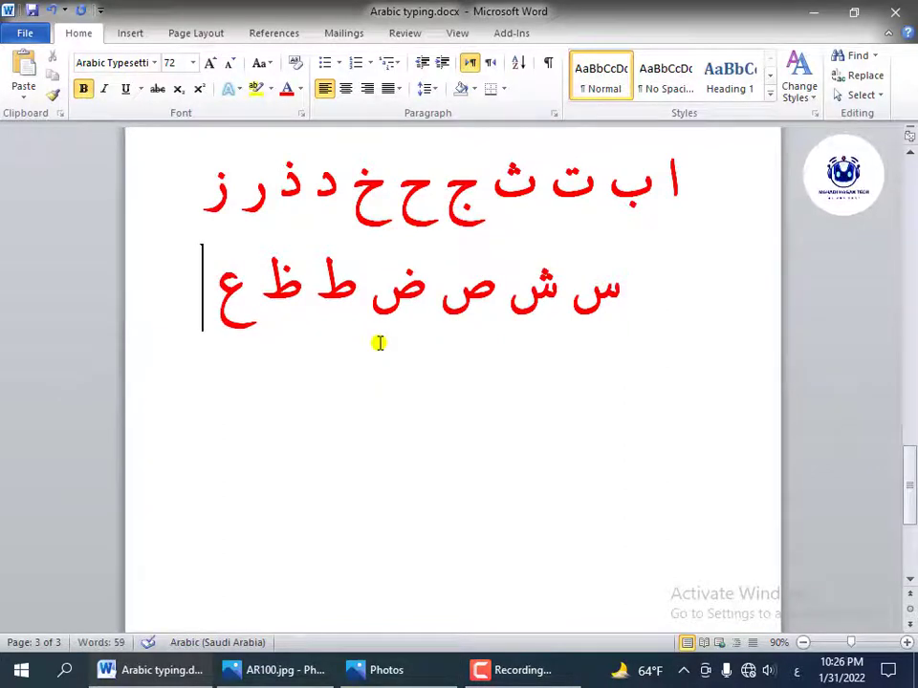
type("غ")
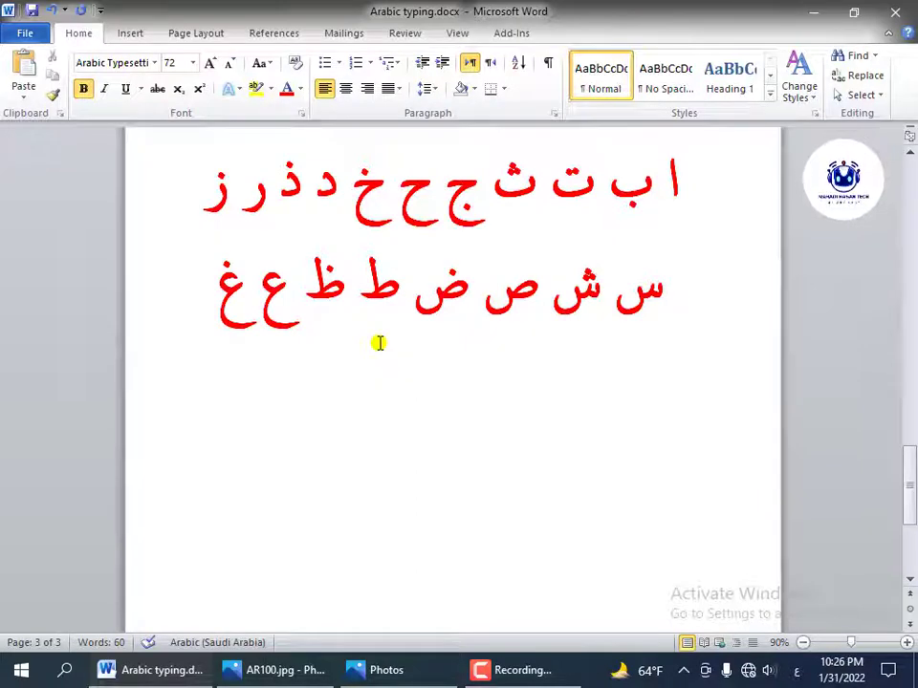
- Start a third line with the letters ف ق ك, separated by spaces
key("Return")
type("ف")
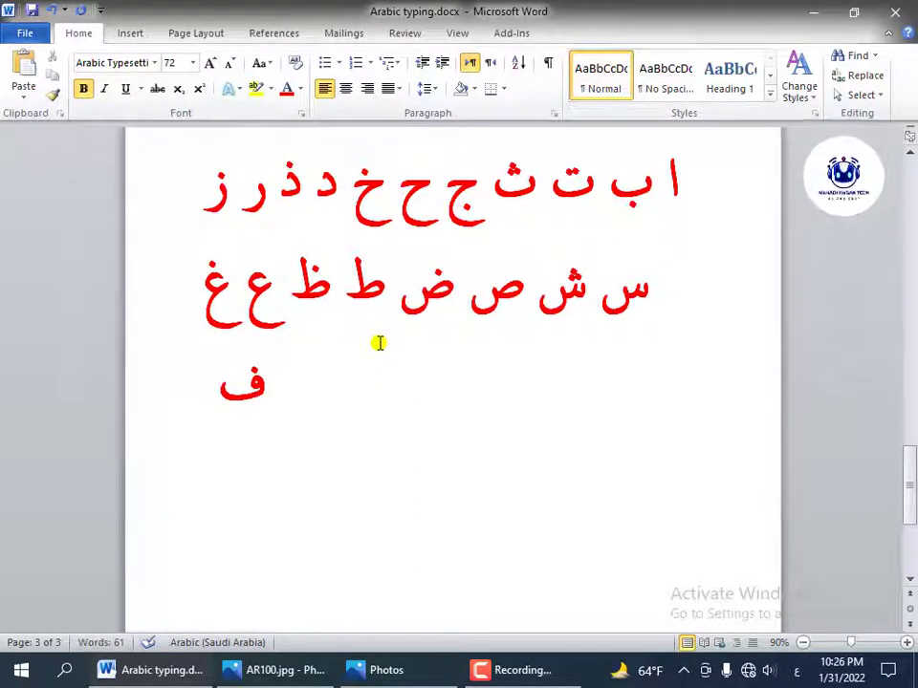
type(" ق")
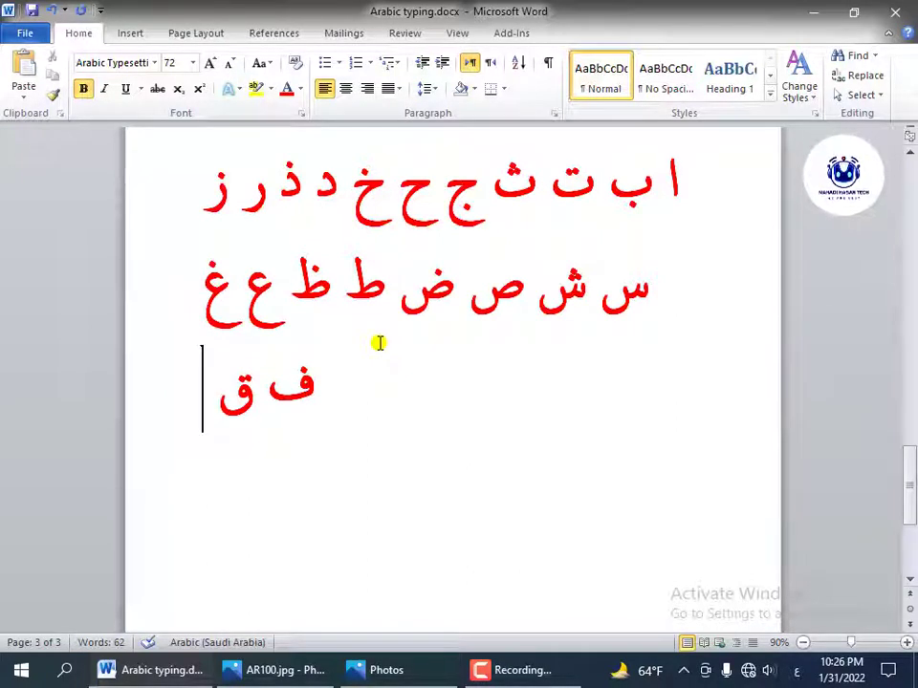
type("ك")
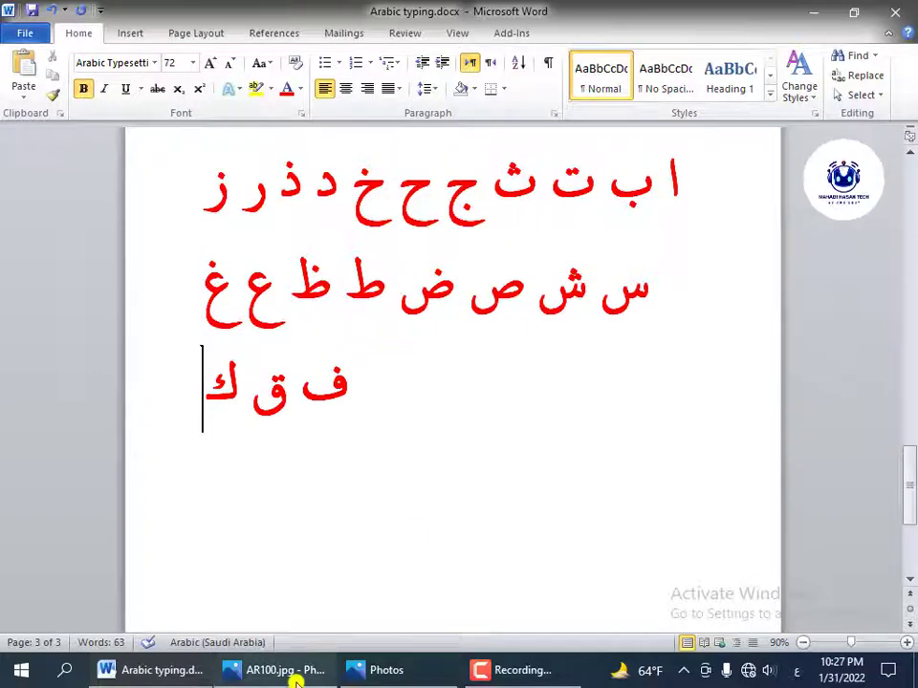
- Consult the AR100.jpg layout in Photos, and continue the third line in Word with ل م ن و ه ء ى ي
left_click(287, 670)
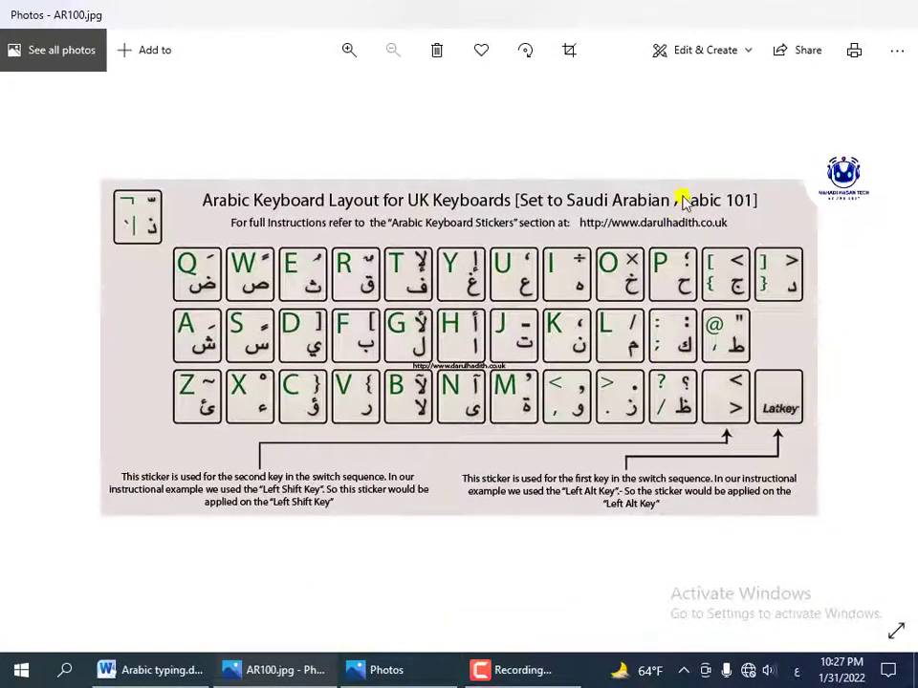
left_click(808, 13)
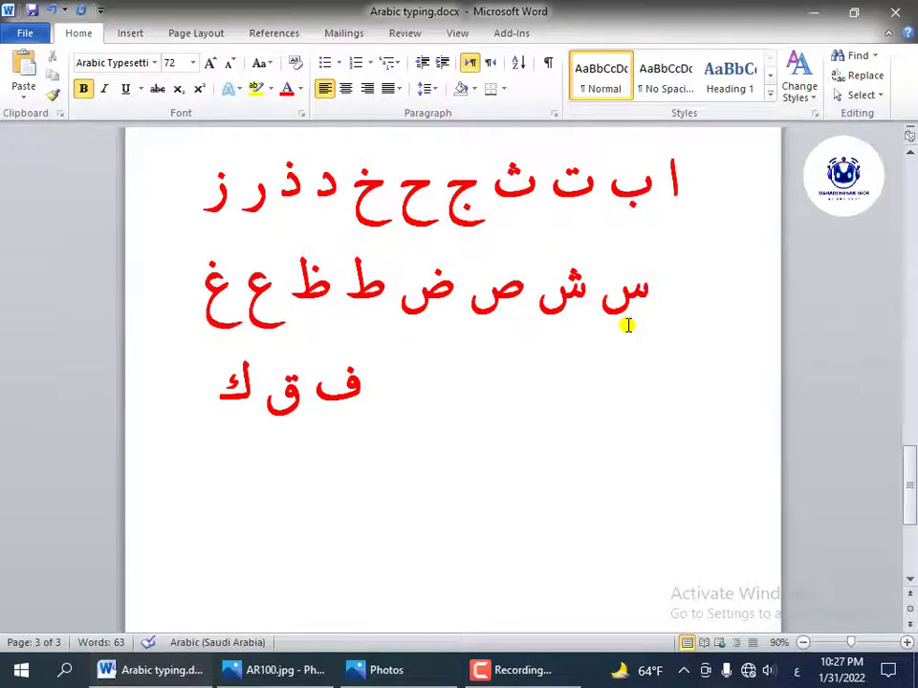
type("ل ")
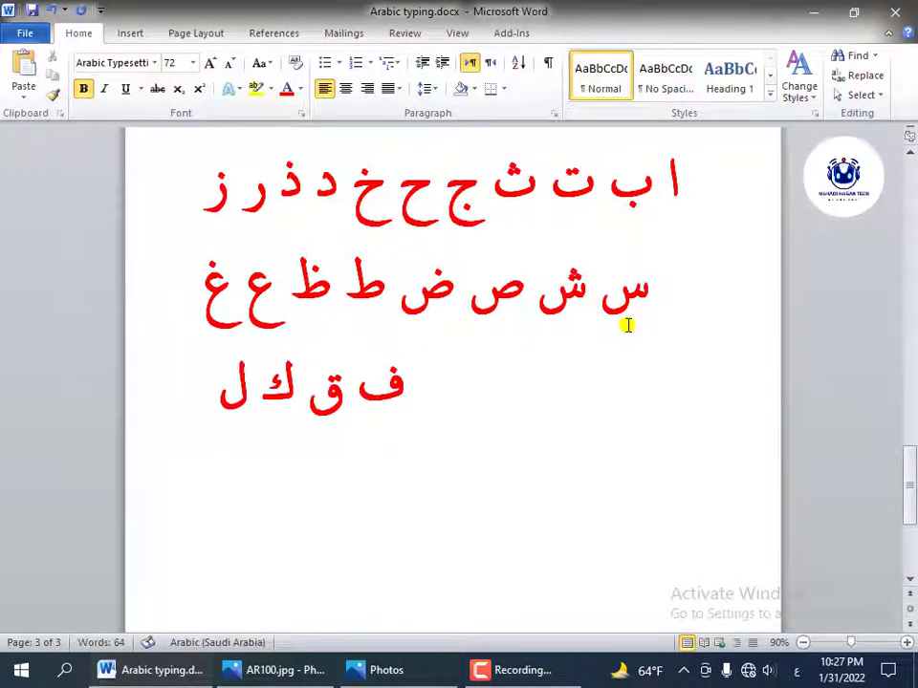
type("م ")
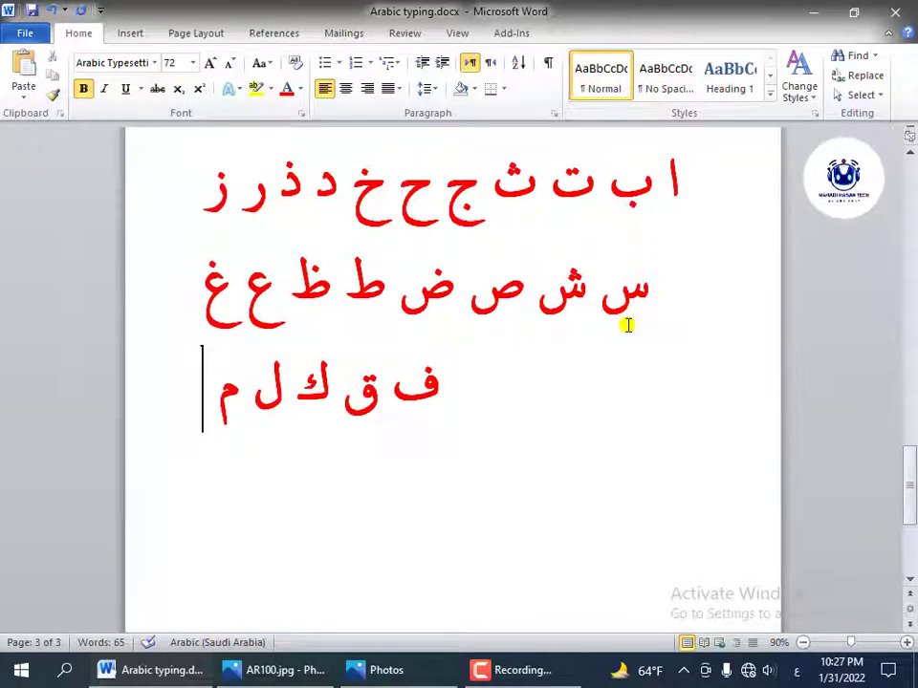
type("ن ")
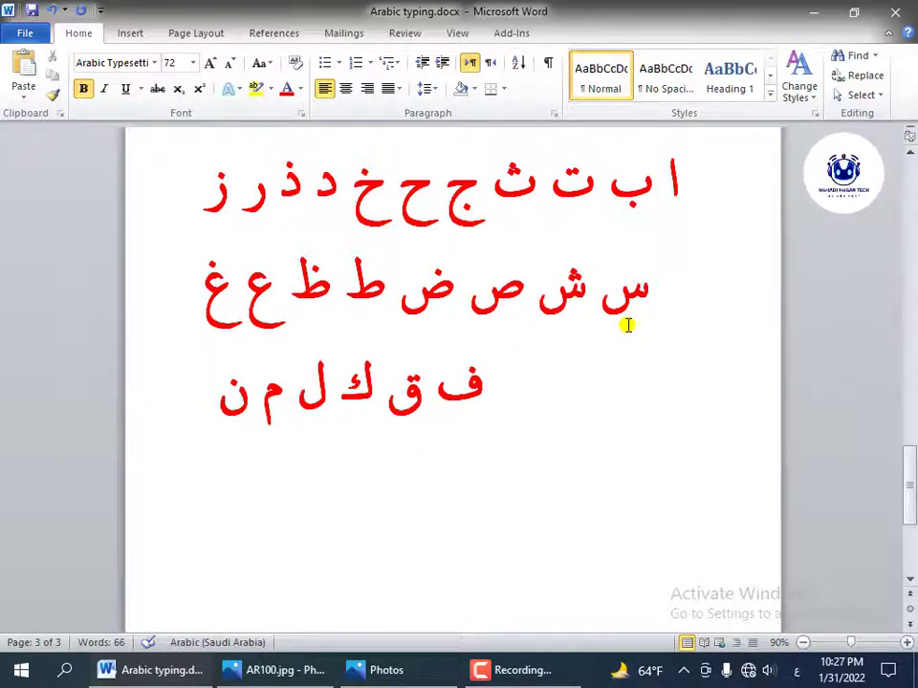
type("و")
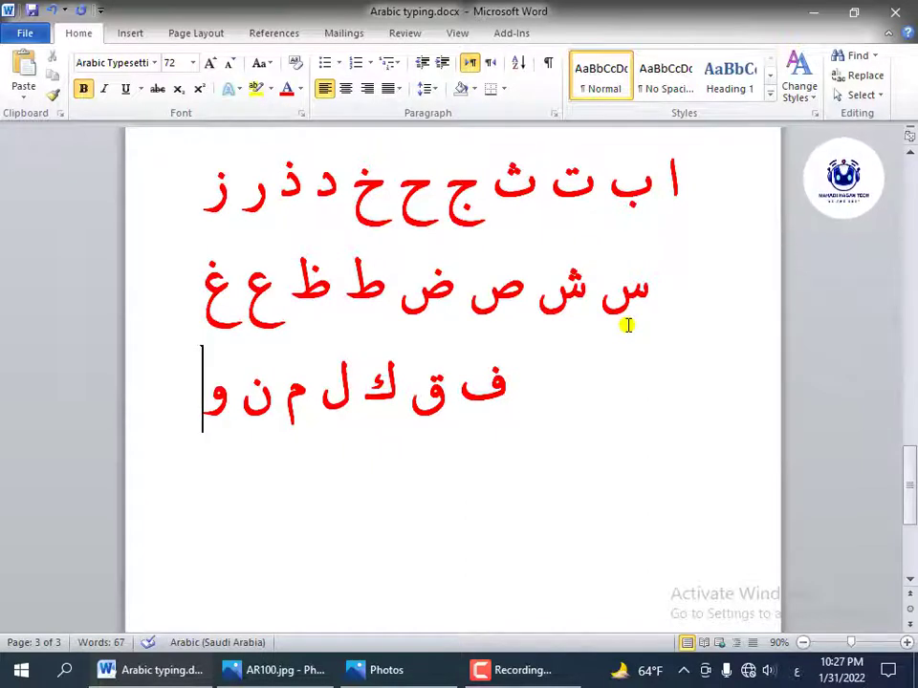
type("ه")
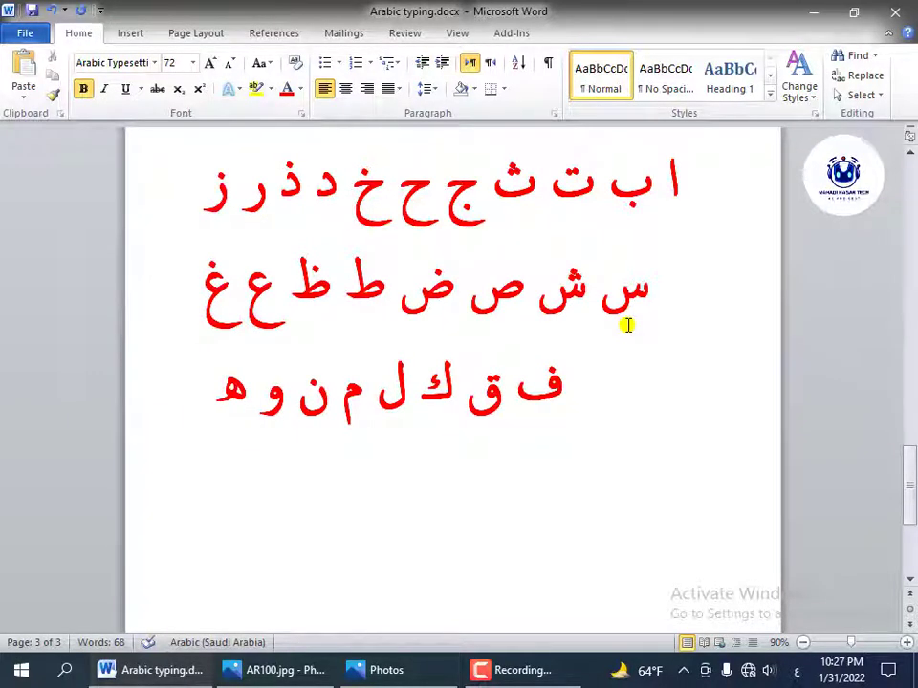
type(" ء")
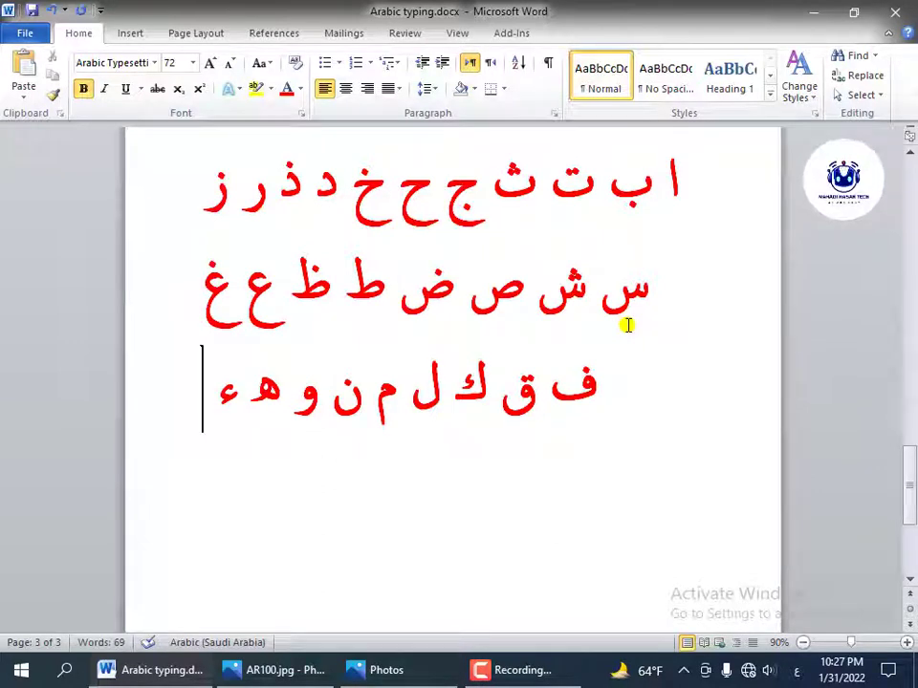
type(" ى")
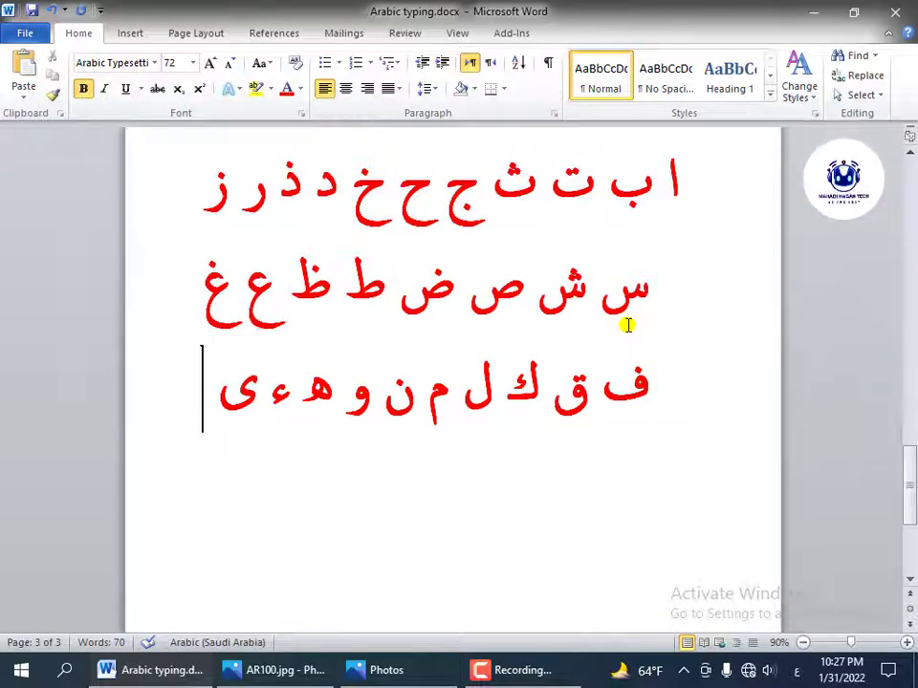
type("ي ")
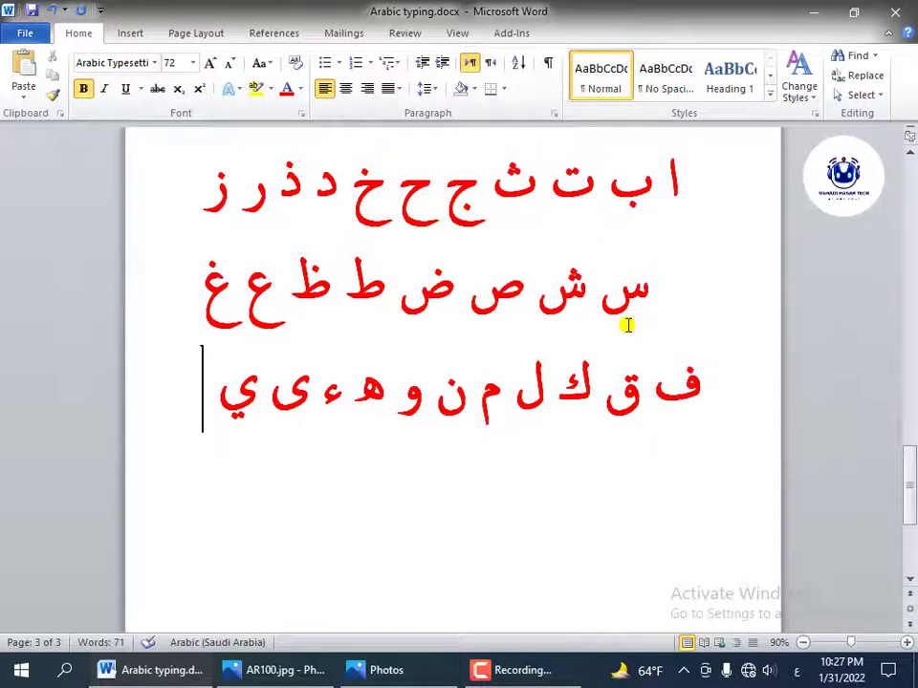
- Enter ة and the combined letters لا لا لإ, separated by spaces, on the fourth line
type("ة")
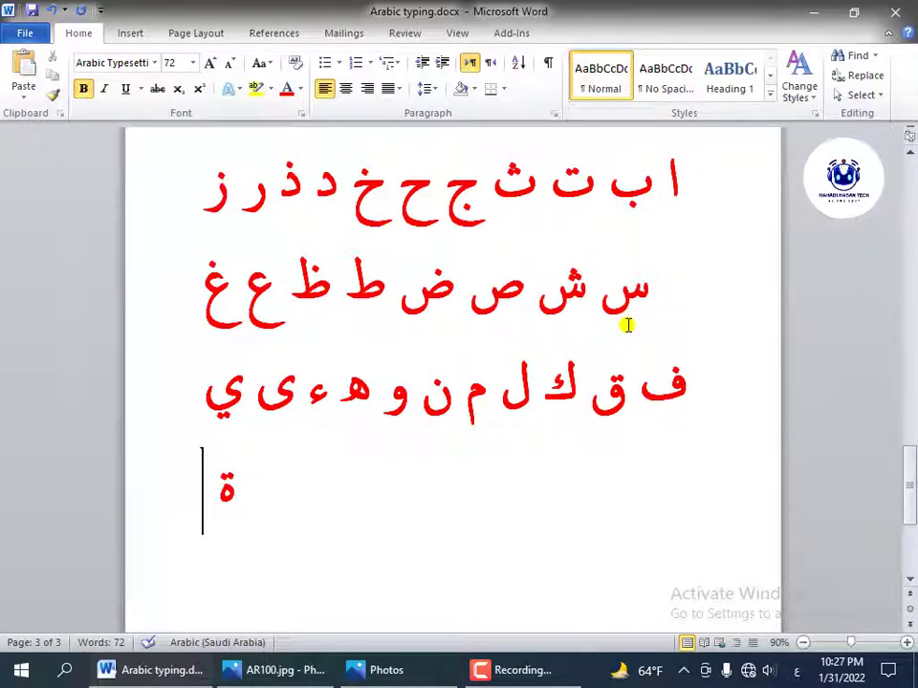
type(" لا ")
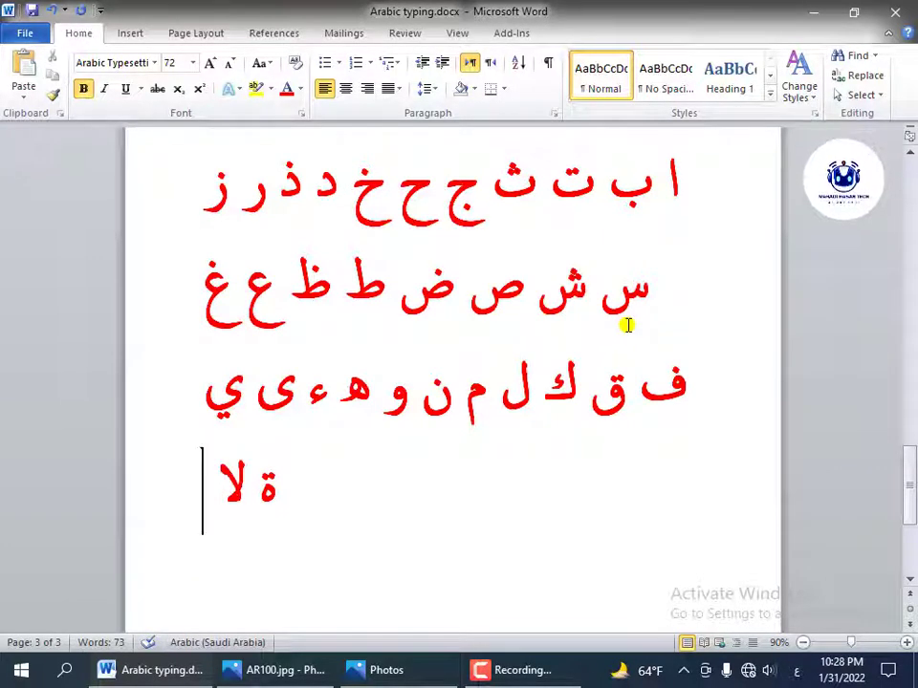
type("ل")
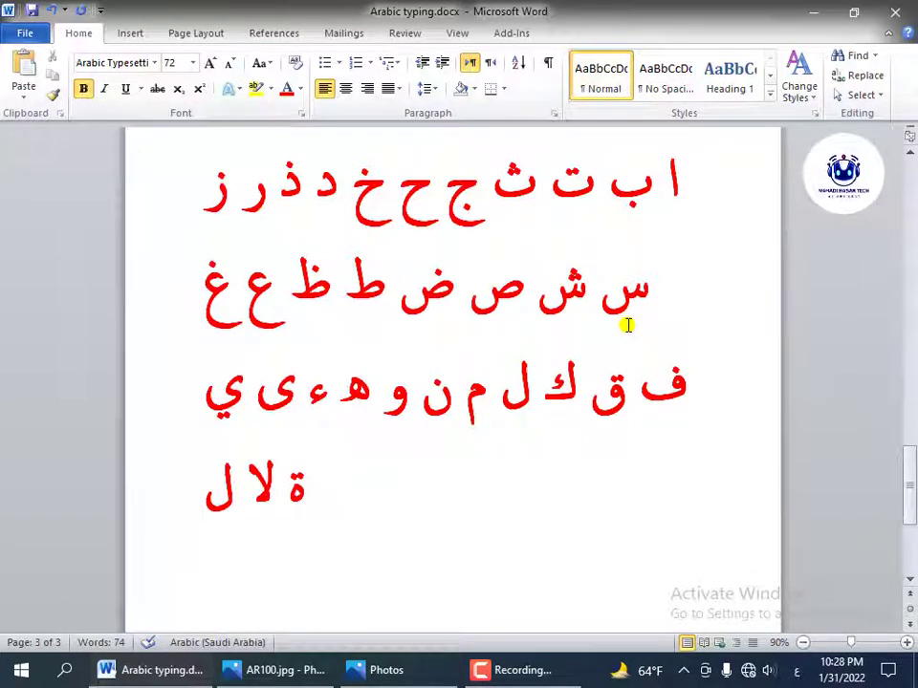
type("ا")
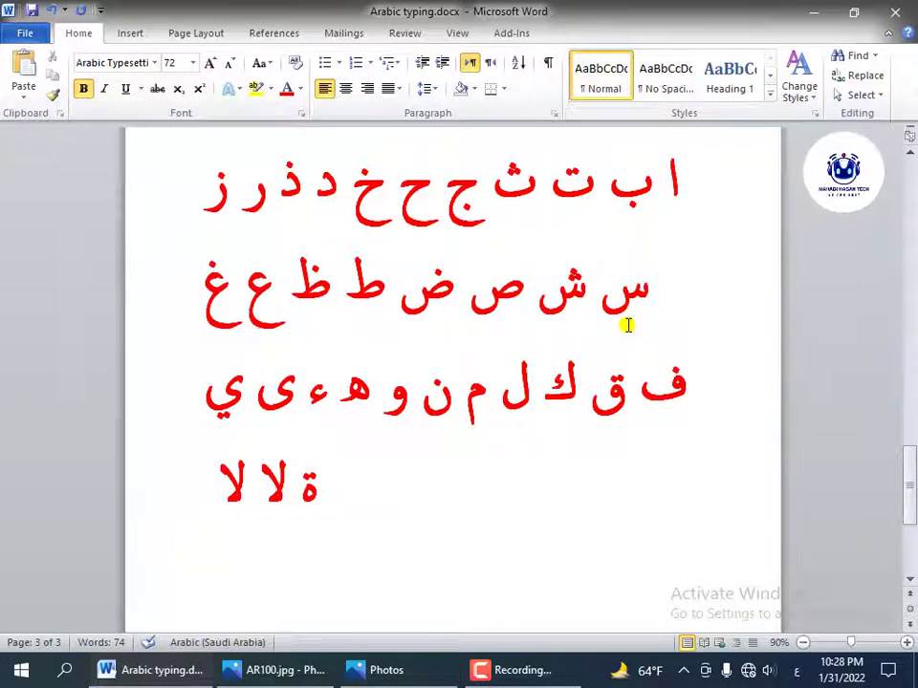
type("لإ")
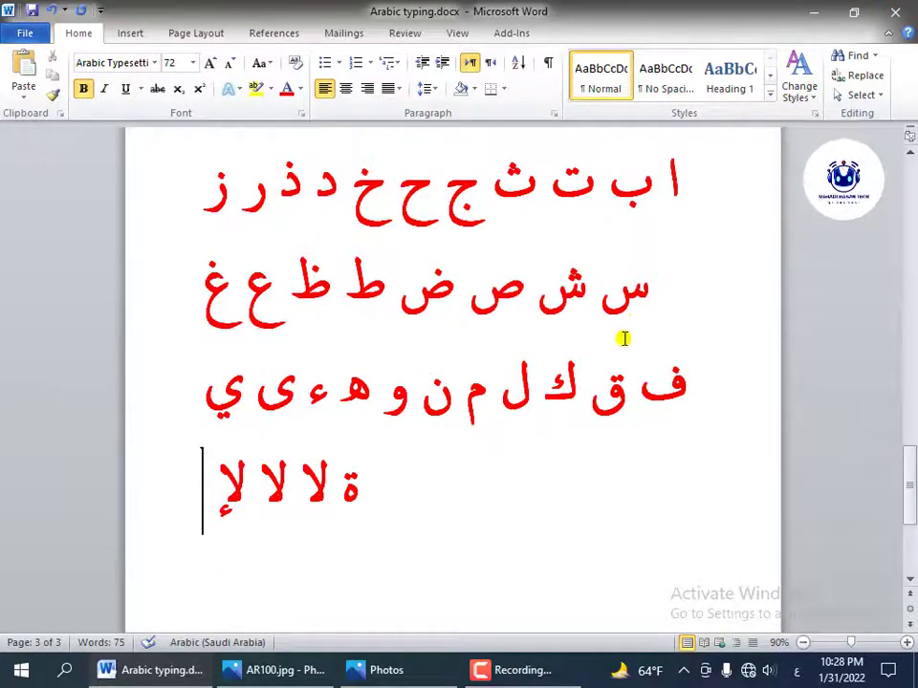
- Review the lesson topic list on page 1 of the document
scroll(602, 331, "up", 3)
scroll(597, 334, "up", 15)
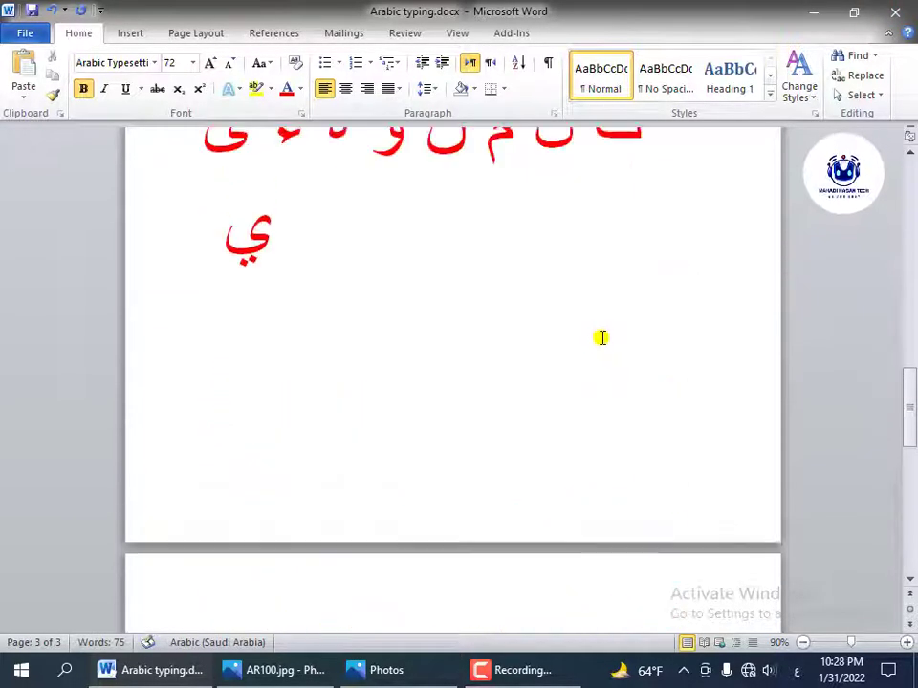
scroll(602, 349, "up", 10)
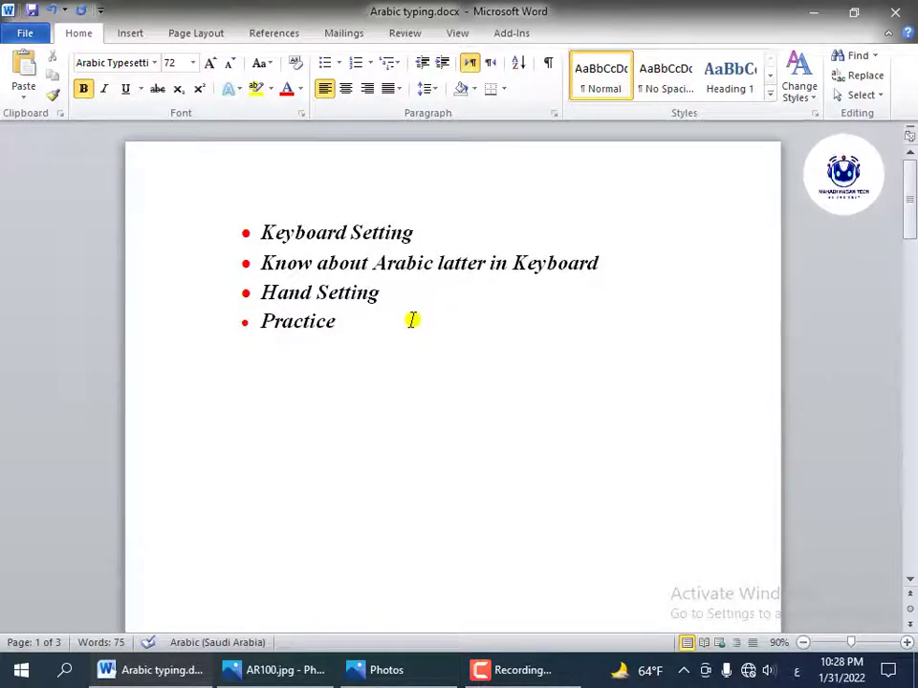
- Minimize the Word document and refresh the Windows desktop
left_click(803, 11)
right_click(431, 83)
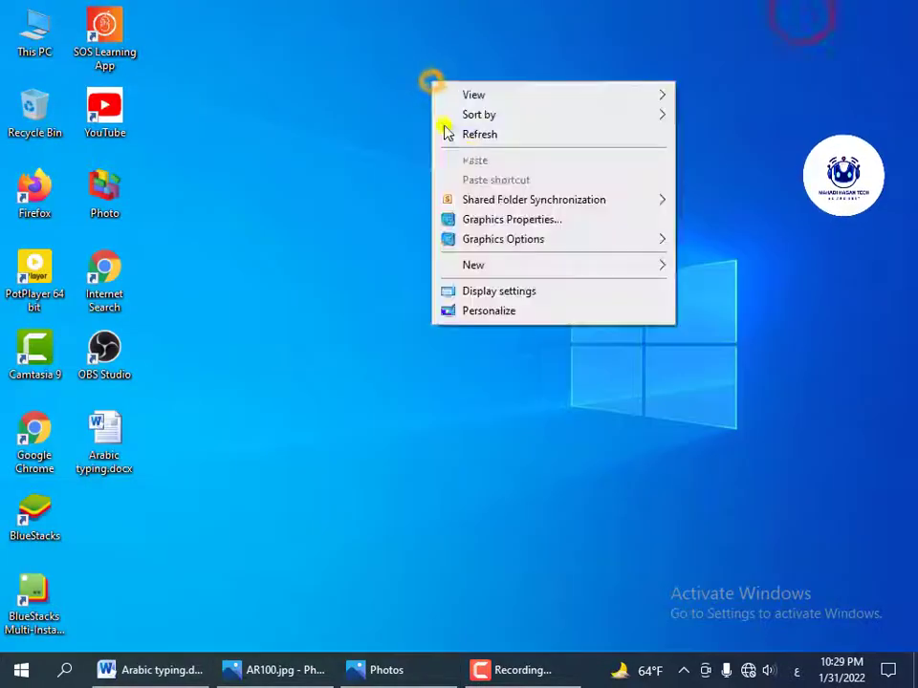
left_click(472, 136)
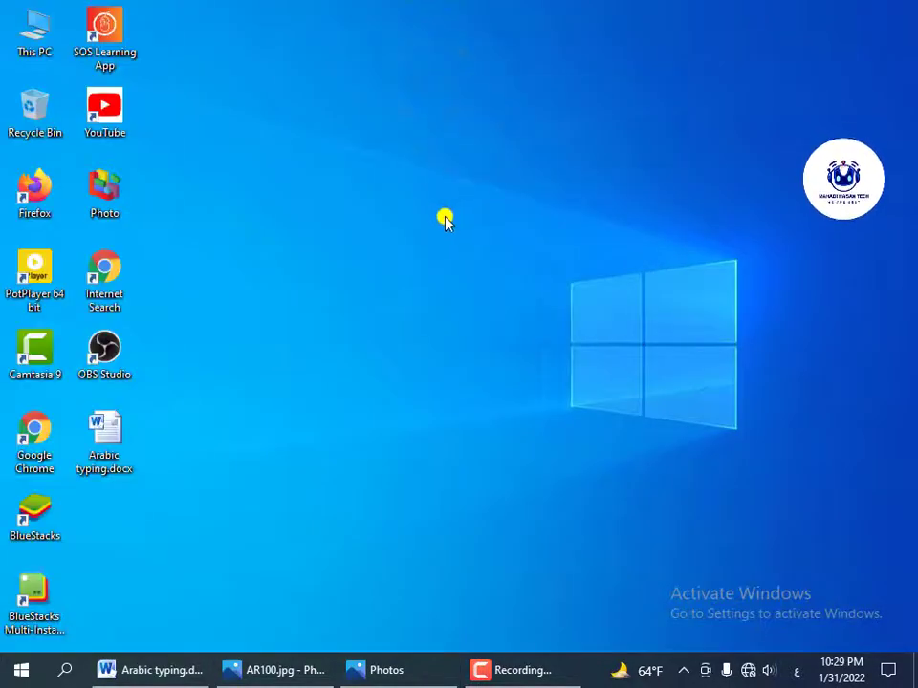